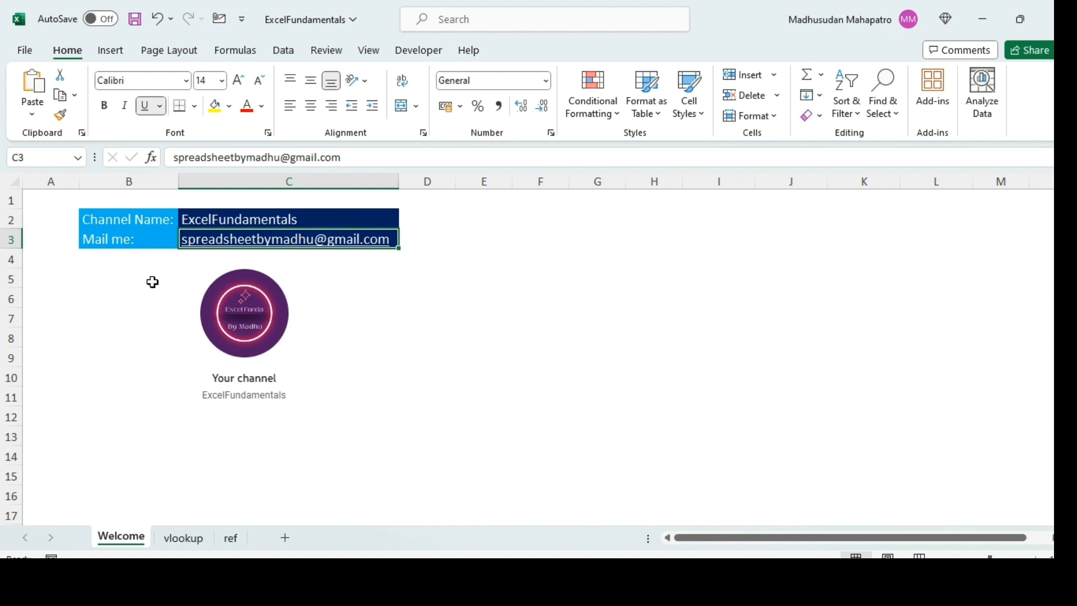
- Examine the Planet and Diameter (km) columns on the ref sheet and the planet list on the vlookup sheet
key("ctrl+Page_Down")
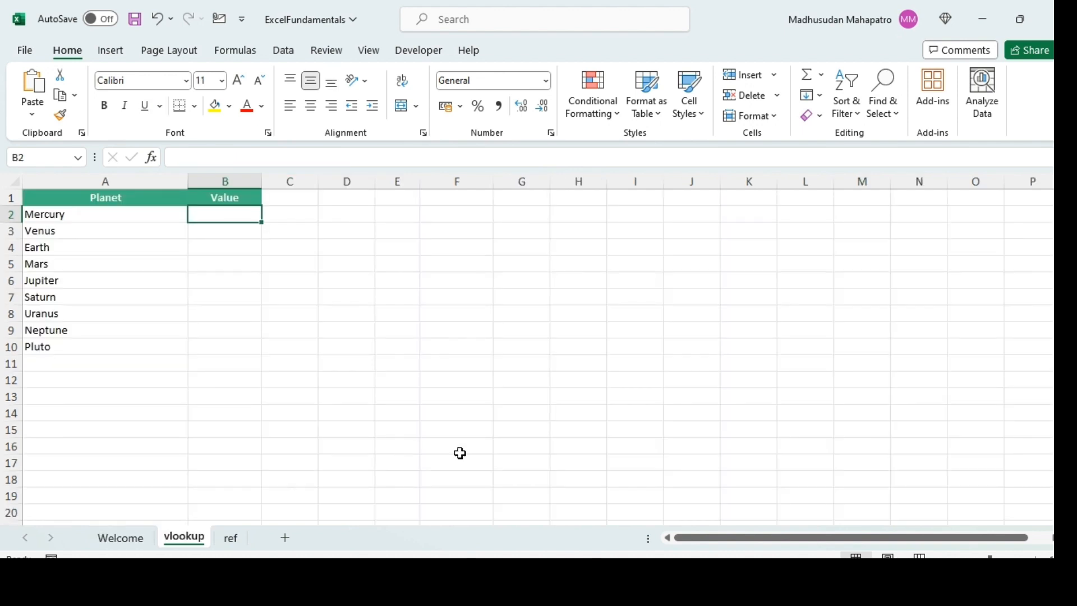
left_click(230, 540)
left_click(104, 178)
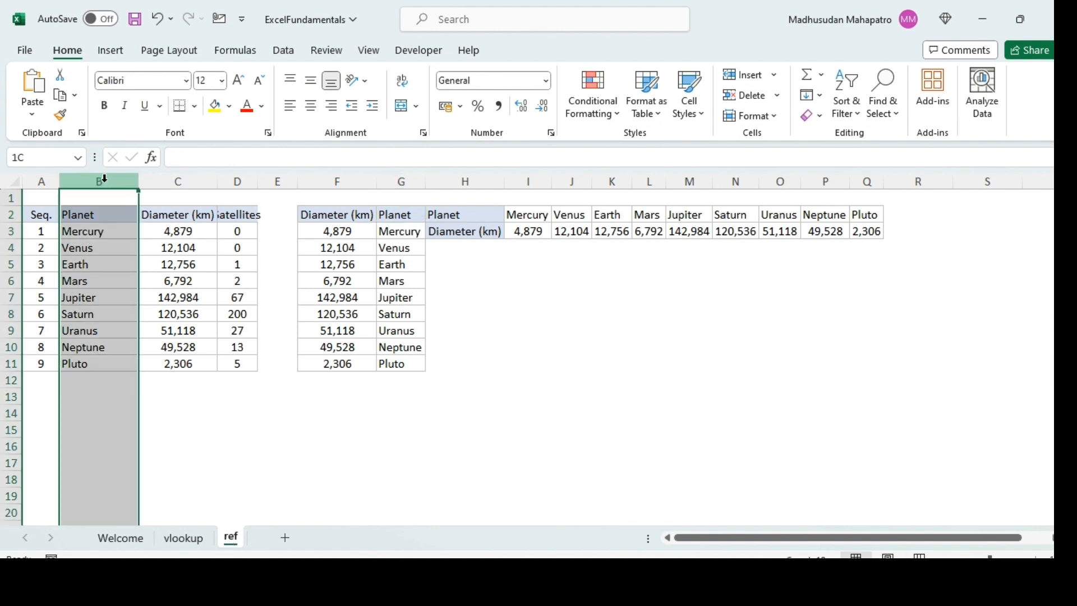
key("shift+Right")
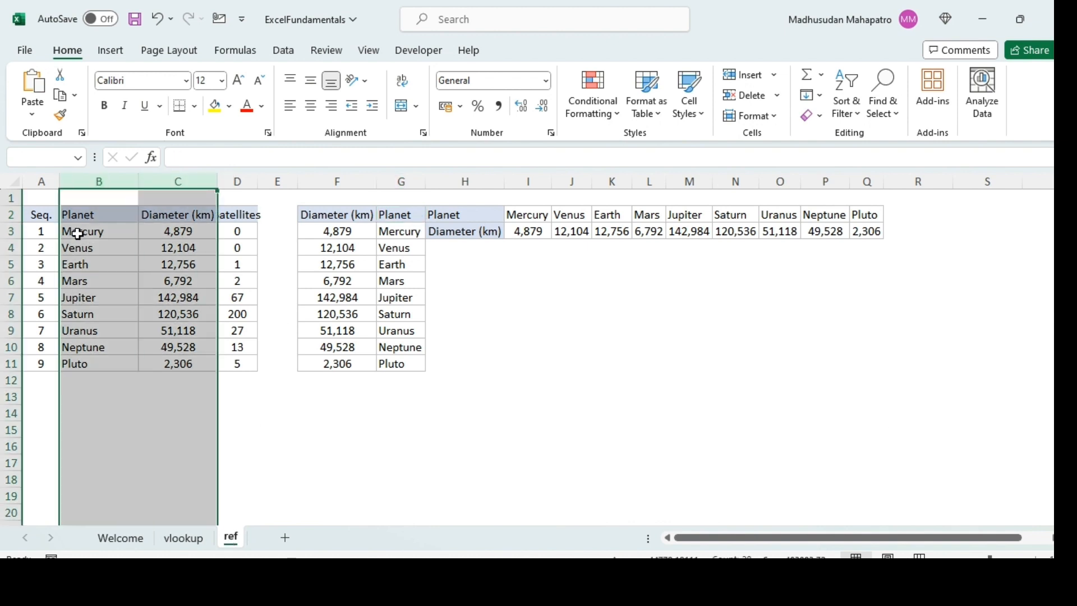
left_click_drag(80, 234, 157, 358)
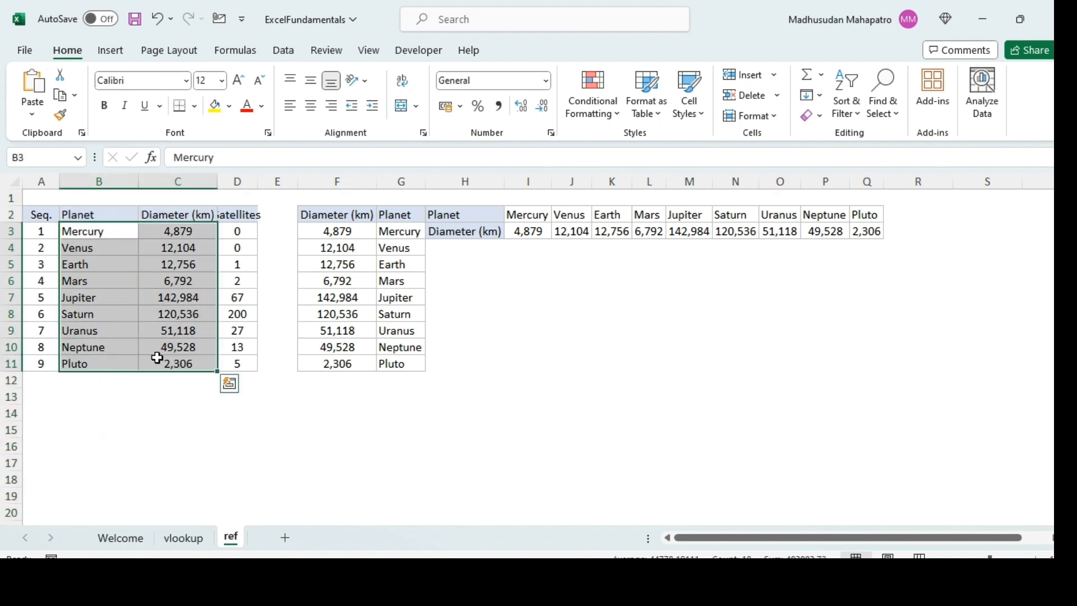
left_click(167, 298)
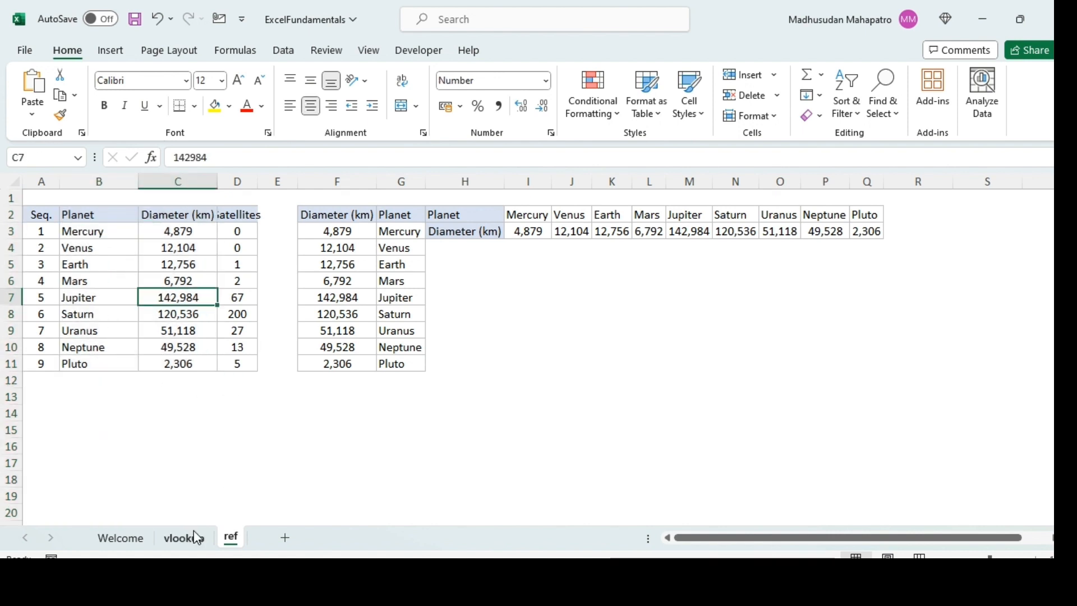
left_click(196, 538)
left_click(110, 216)
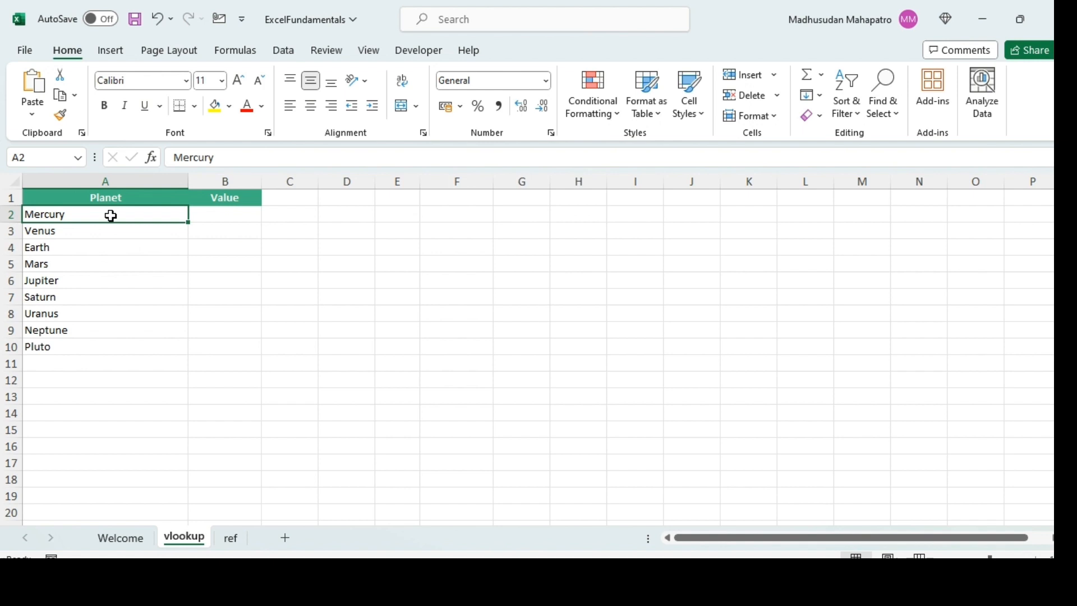
left_click(98, 243)
- Start a VLOOKUP formula in cell B2 of the vlookup sheet with A2 as the lookup value
left_click(196, 215)
type("=vloo")
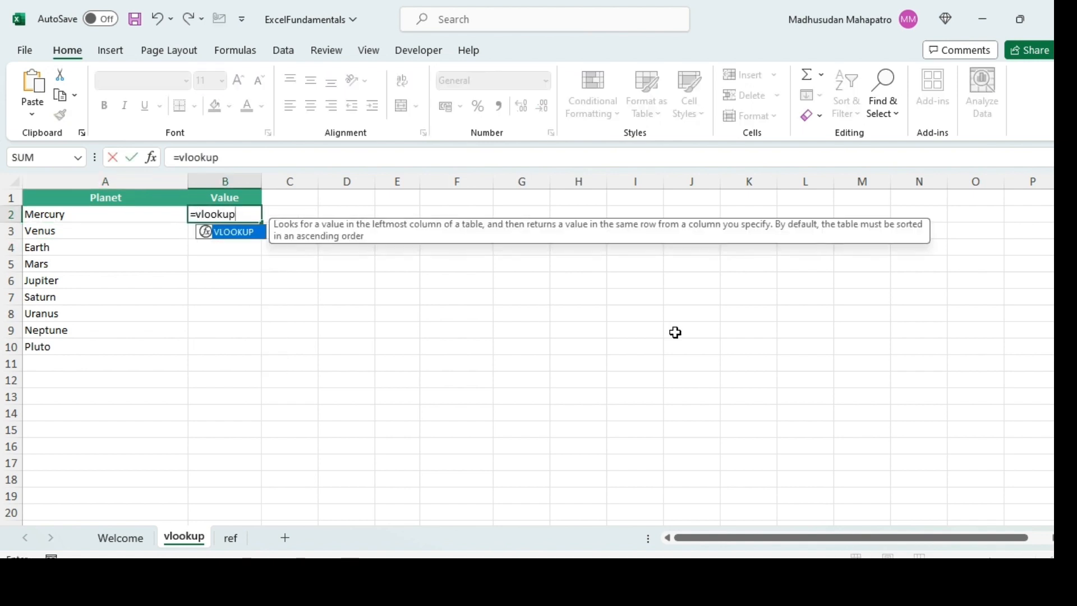
type("kup")
key("Tab")
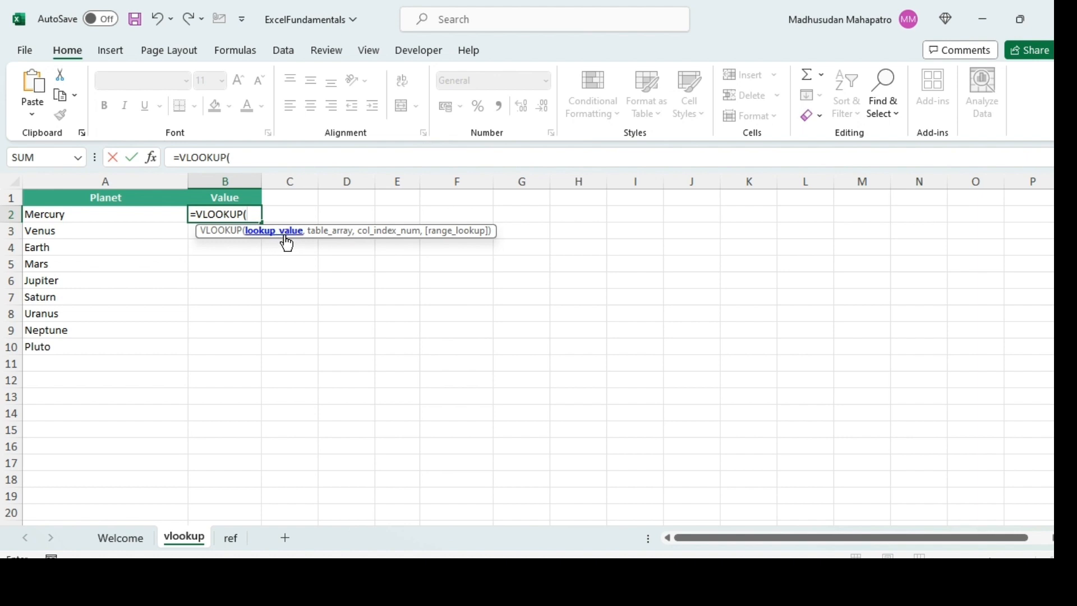
left_click(135, 218)
type(",")
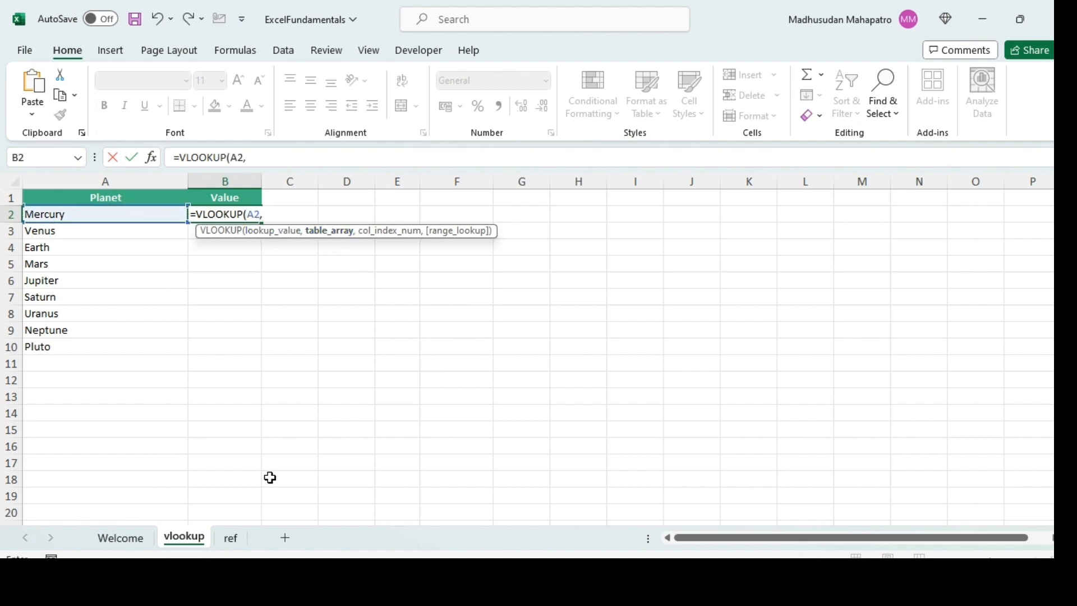
- Set the VLOOKUP table array to columns B:C of the ref sheet as the absolute reference ref!$B:$C
left_click(235, 545)
left_click(113, 182)
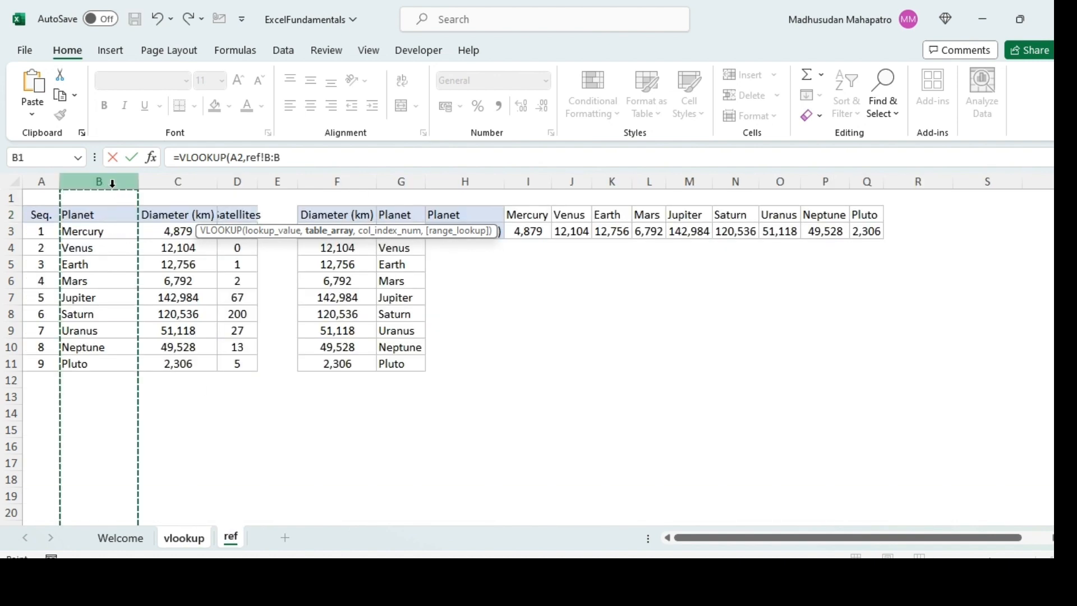
left_click_drag(113, 184, 171, 183)
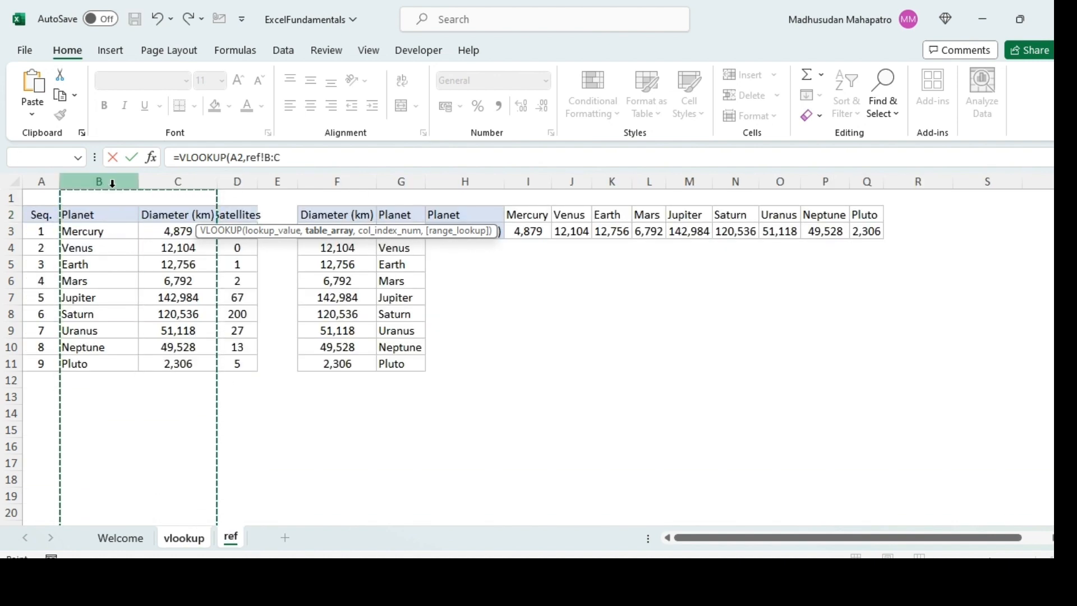
key("F4")
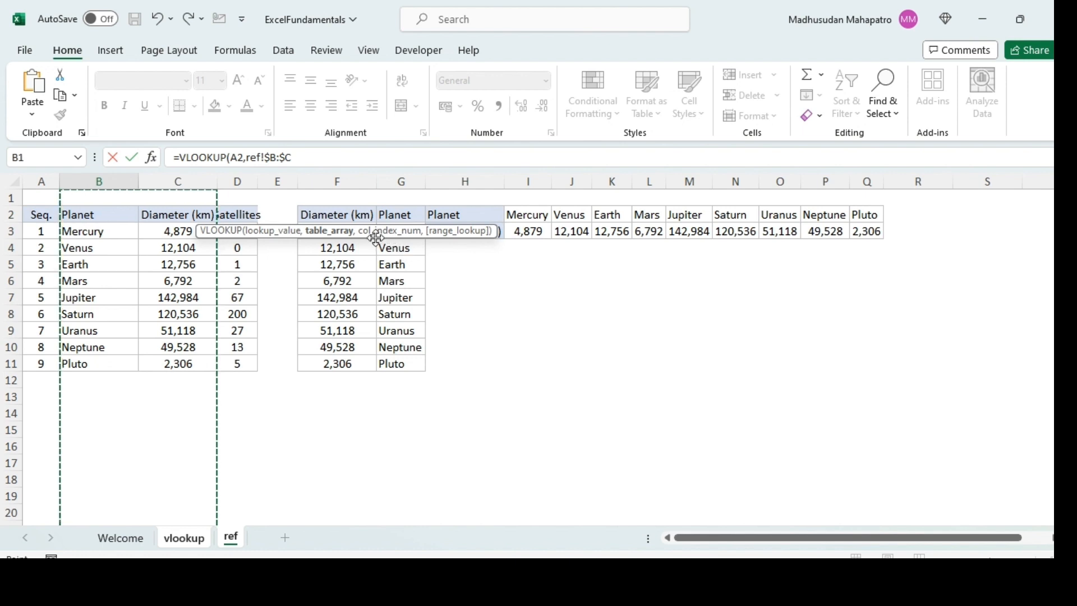
type(",")
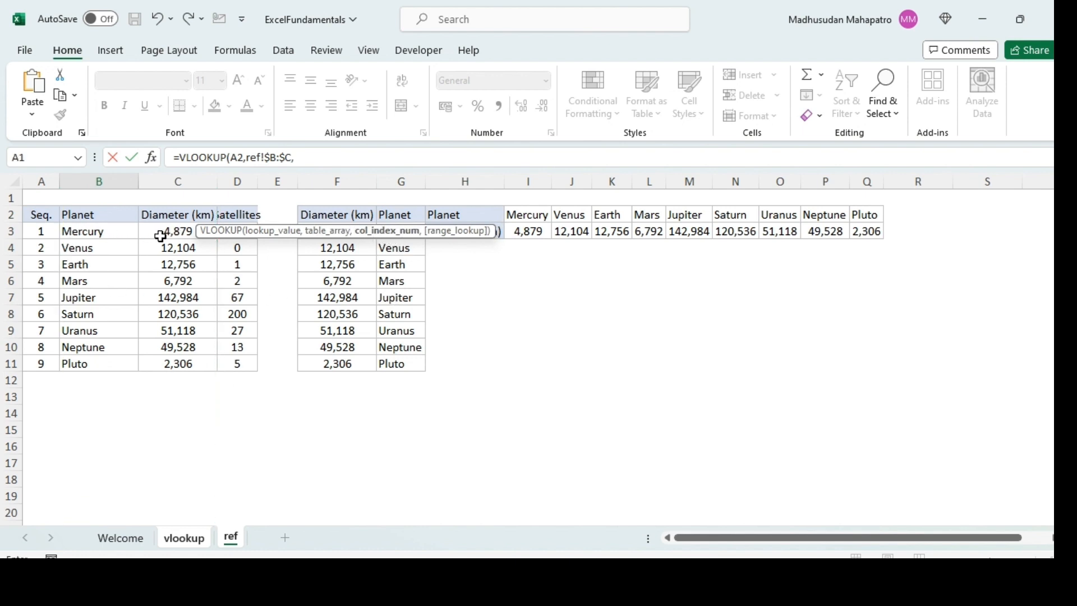
type("2,0")
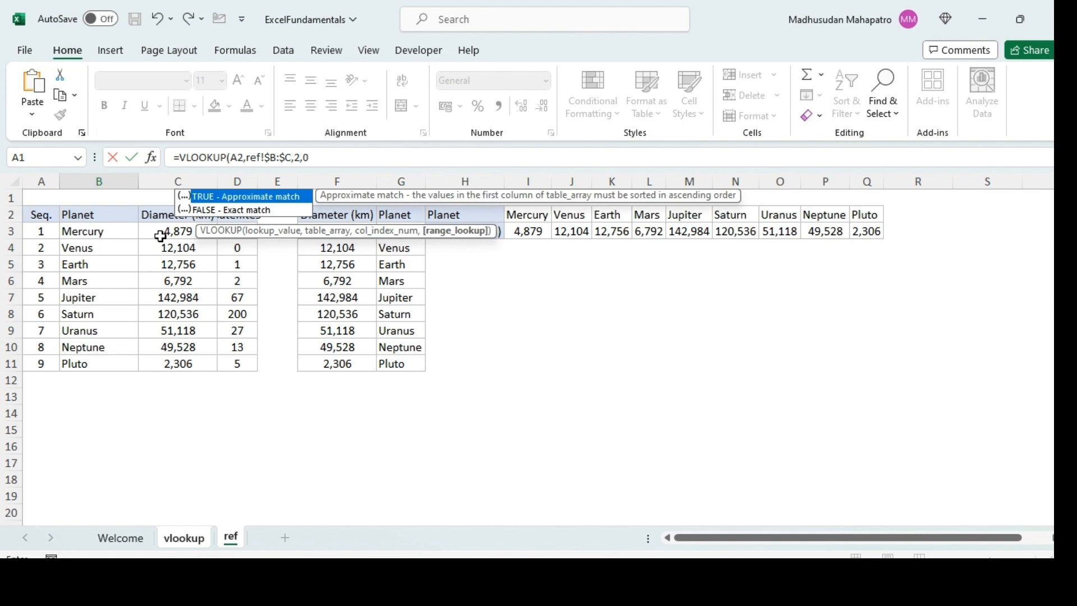
type(")")
- Complete the B2 VLOOKUP formula with column index 2 and exact match 0
key("Return")
key("Up")
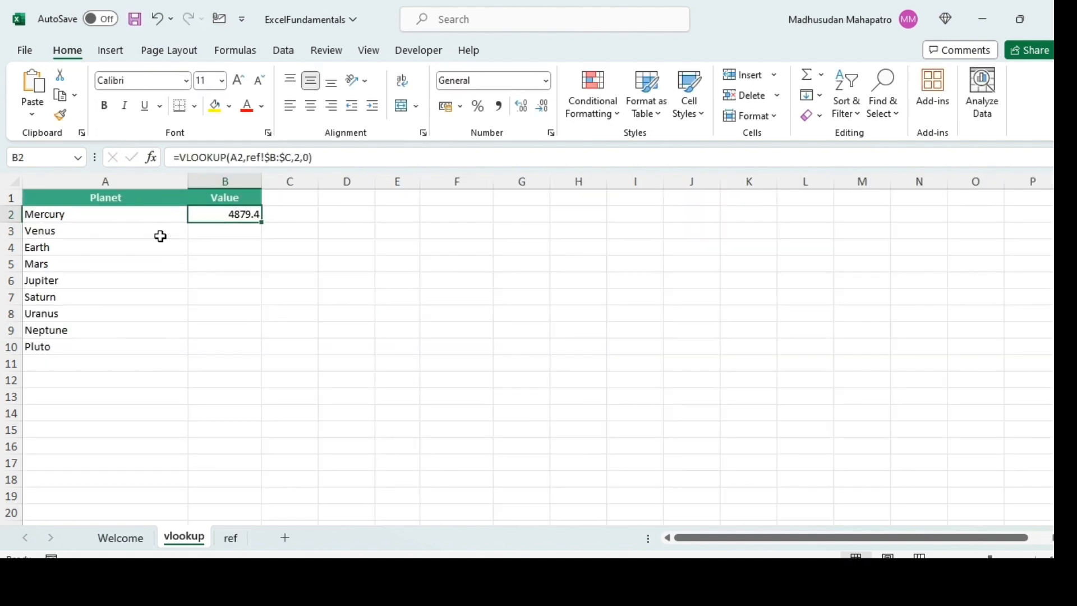
- Fill the VLOOKUP formula from B2 down to B10 for all the planets
key("shift+Down")
key("shift+Down")
key("shift+Down")
key("shift+Down")
key("shift+Down")
key("shift+Down")
key("shift+Down")
key("shift+Down")
key("ctrl+d")
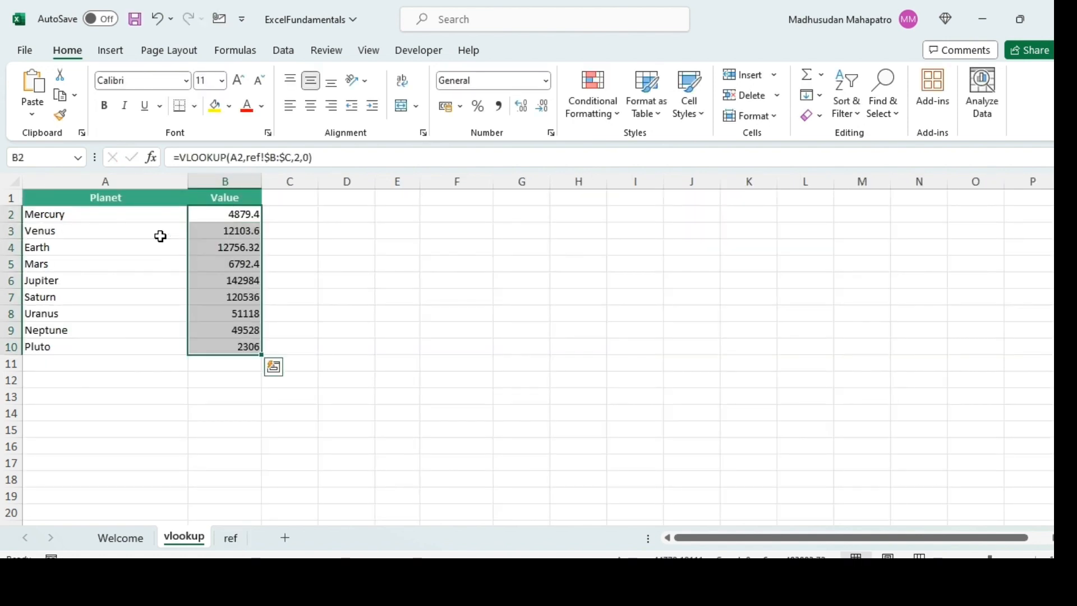
- Compare the Venus value on the vlookup sheet with the Venus diameter on the ref sheet
left_click(160, 236)
key("shift+Right")
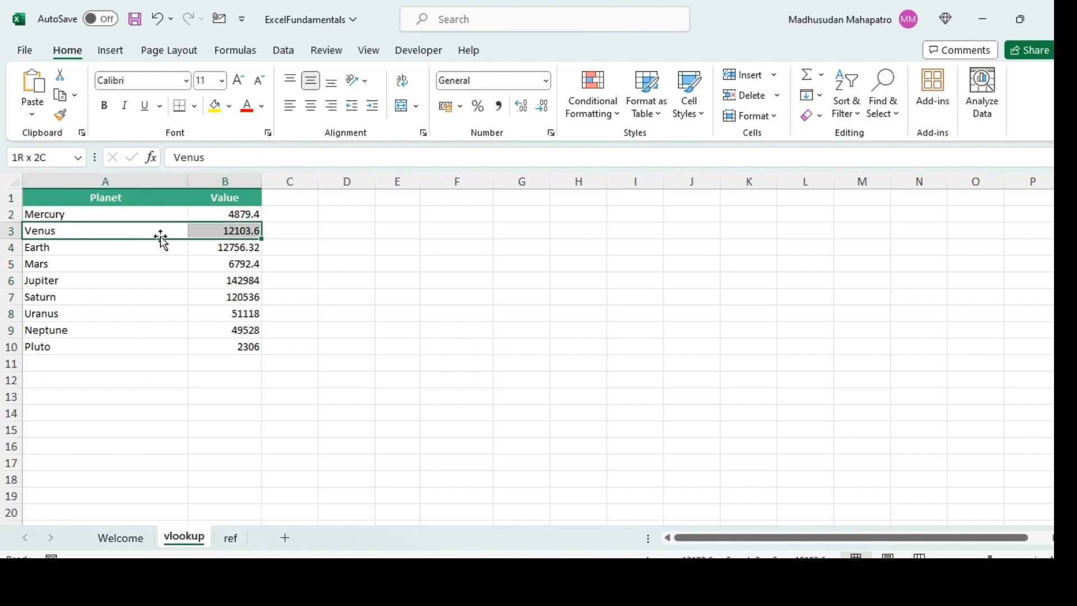
left_click(230, 539)
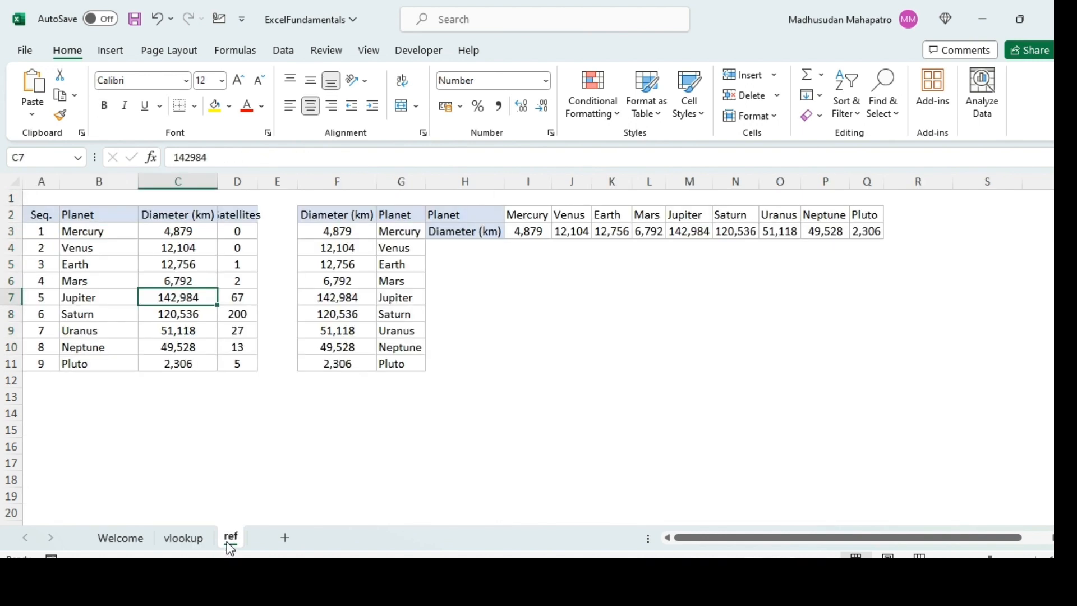
left_click(95, 253)
key("shift+Right")
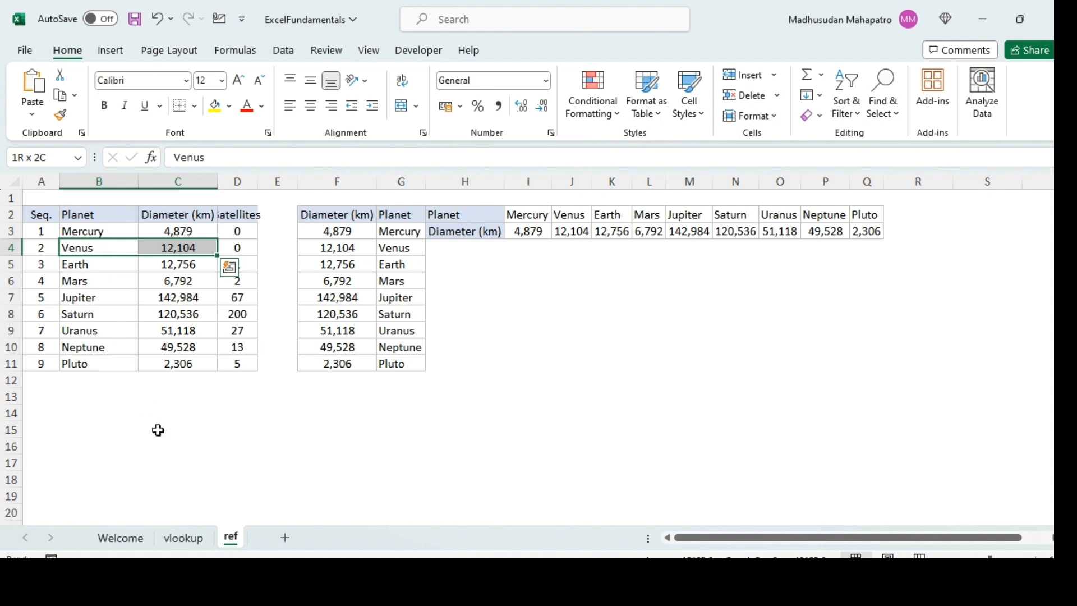
left_click(184, 538)
left_click(163, 315)
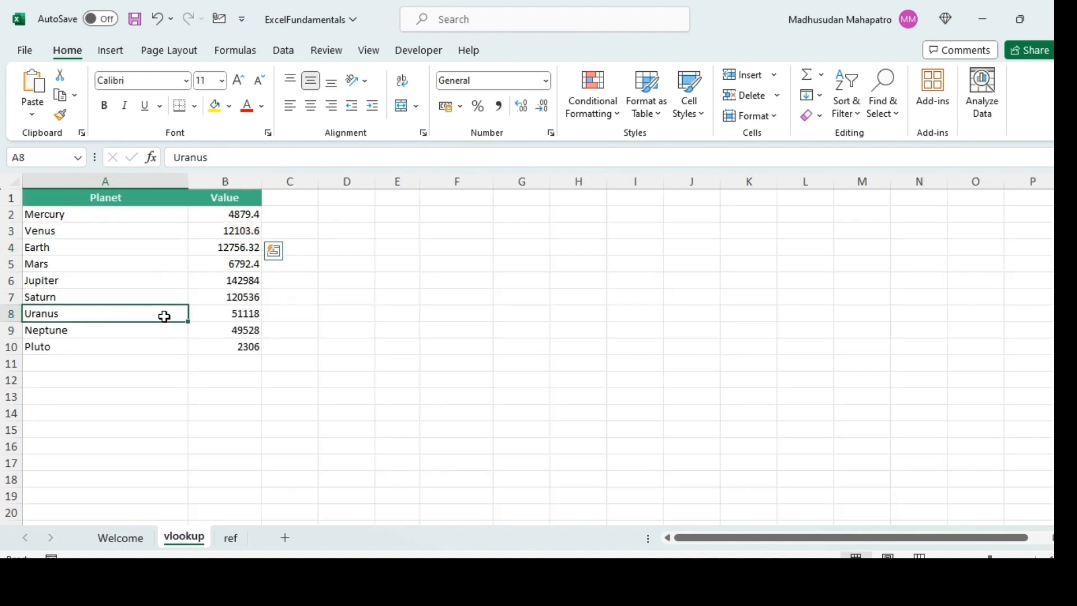
- Clear the VLOOKUP formulas from B2:B10 and select cell B2
left_click(251, 214)
key("ctrl+shift+Down")
key("Delete")
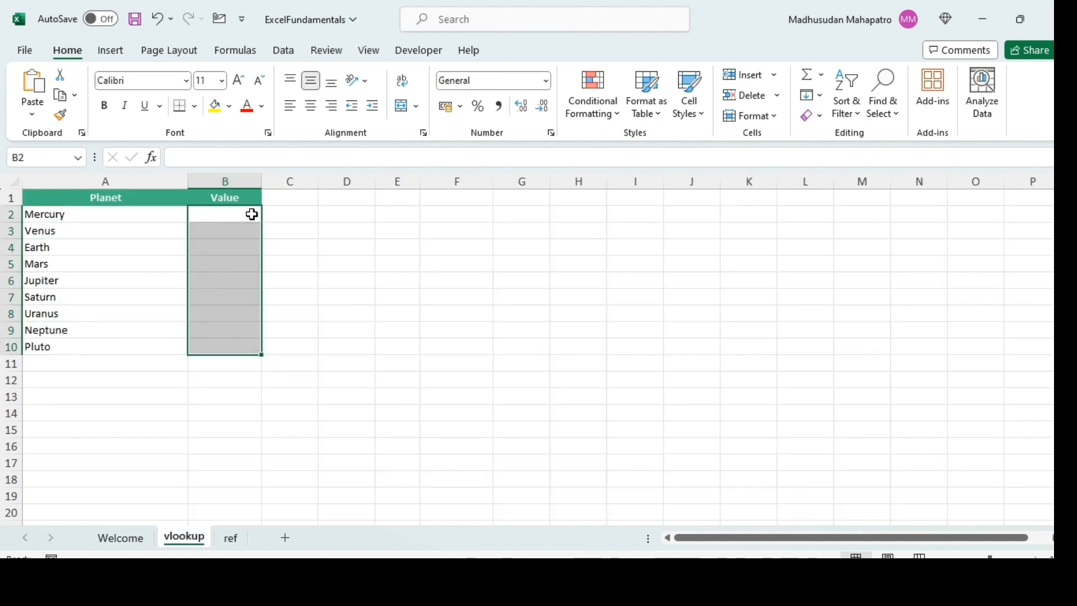
left_click(252, 214)
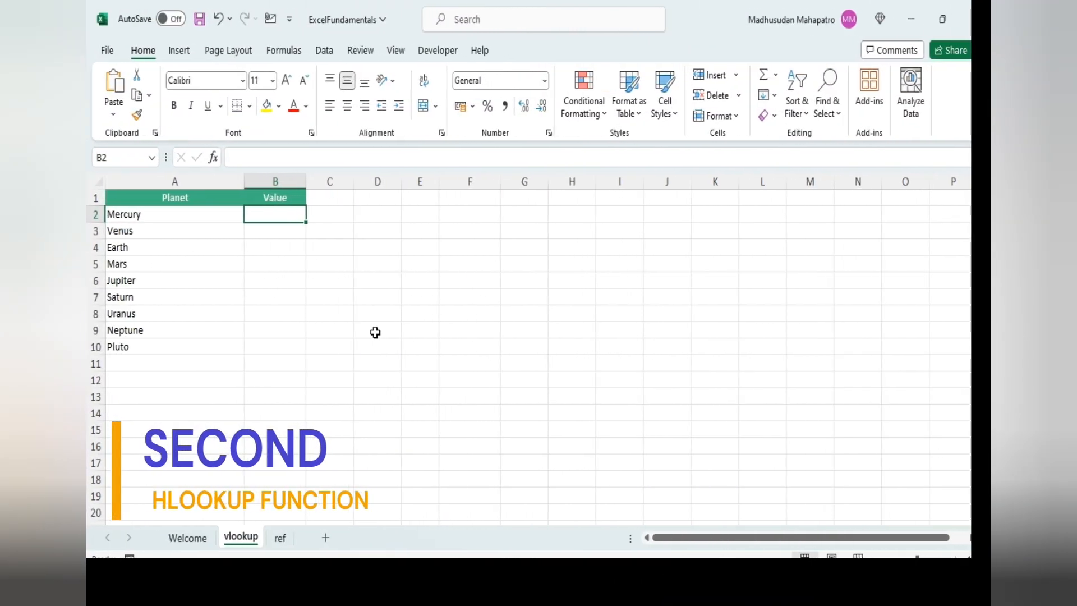
- Rename the vlookup sheet as hlookup
key("alt+o")
key("h")
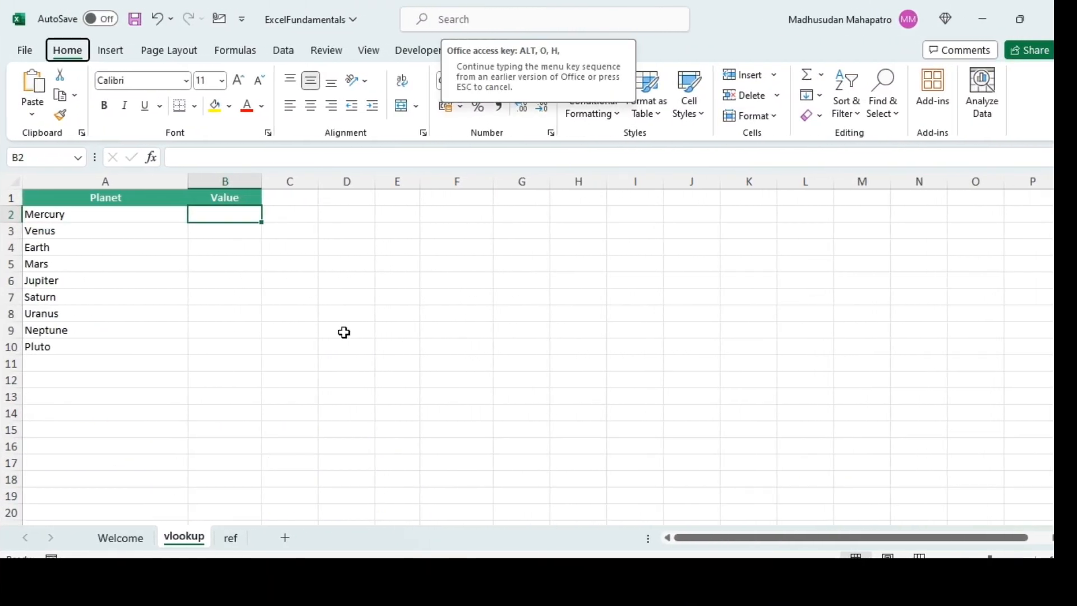
key("r")
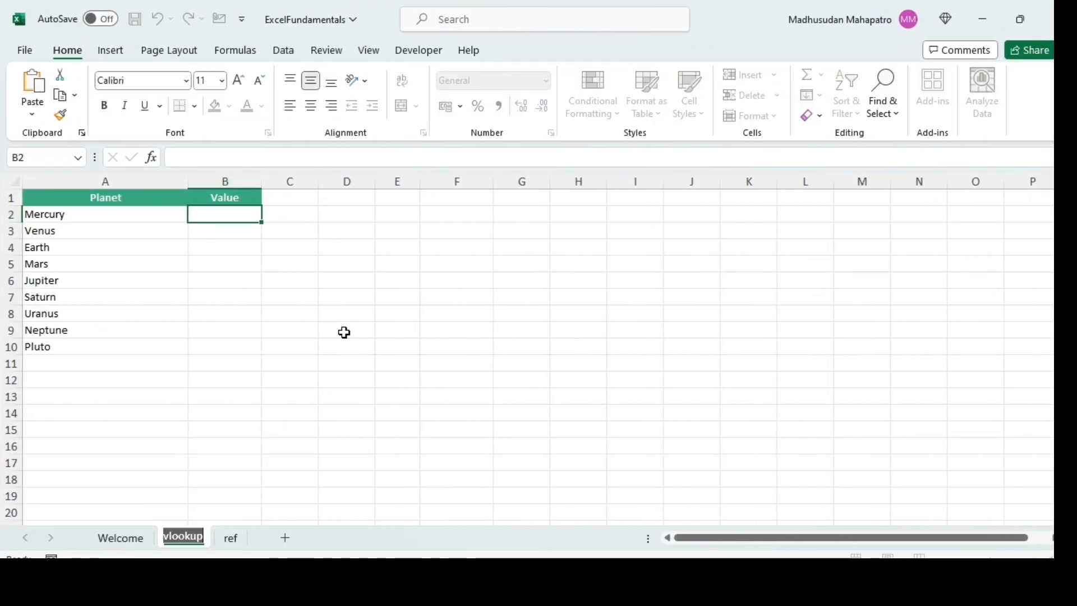
key("Home")
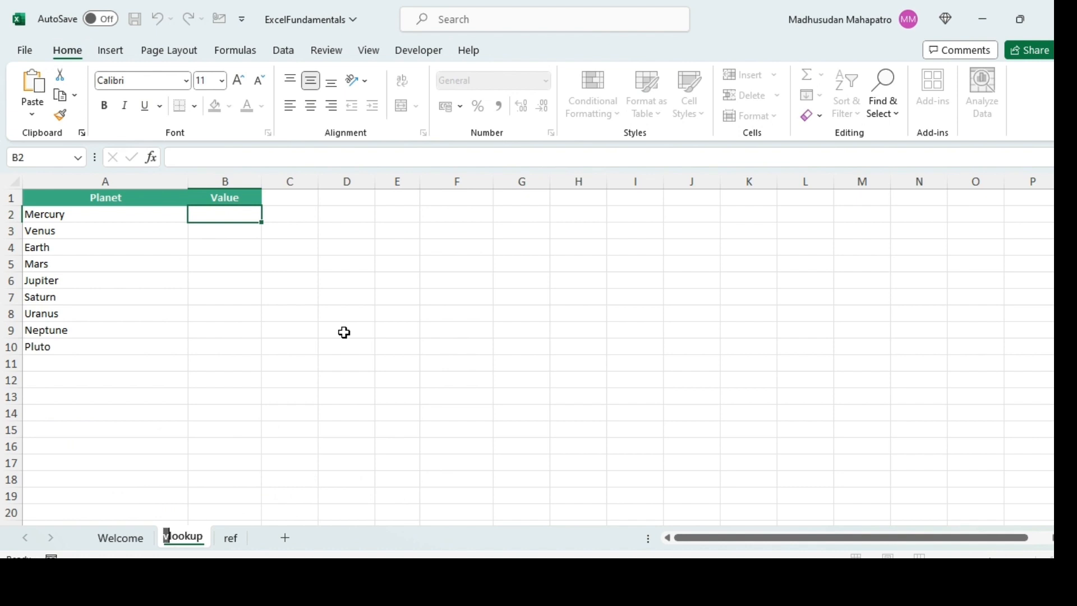
type("h")
key("Return")
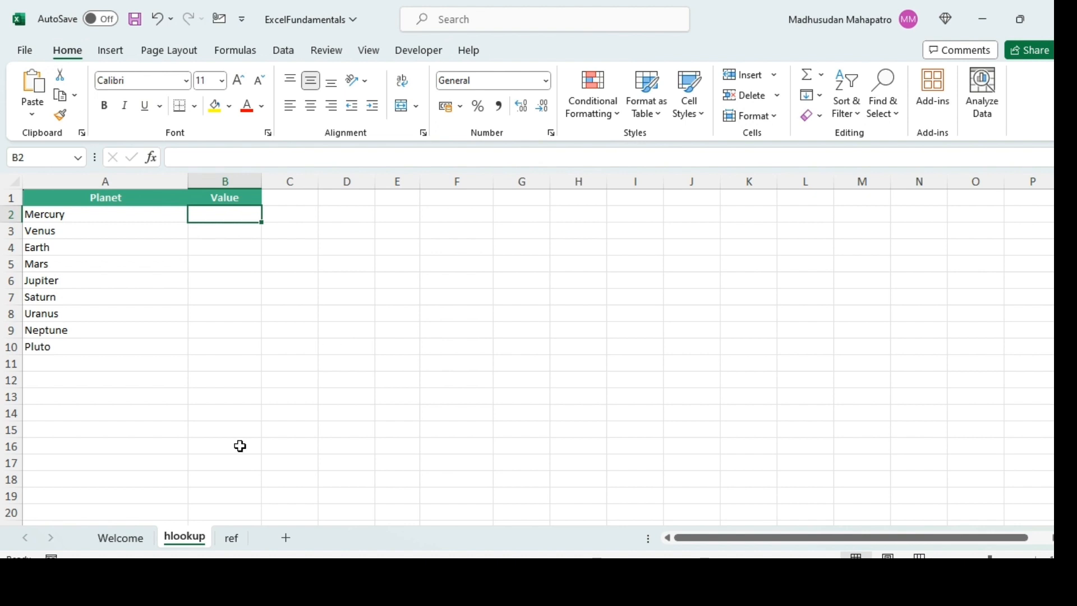
- Examine the horizontal Planet and Diameter (km) table in H2:Q3 on the ref sheet
left_click(235, 545)
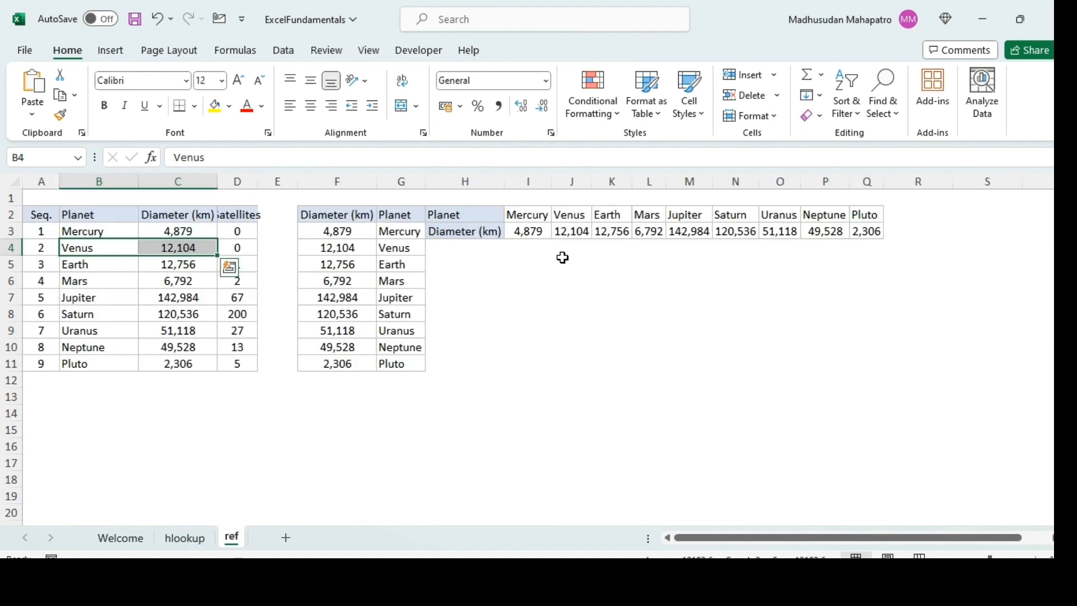
left_click(489, 212)
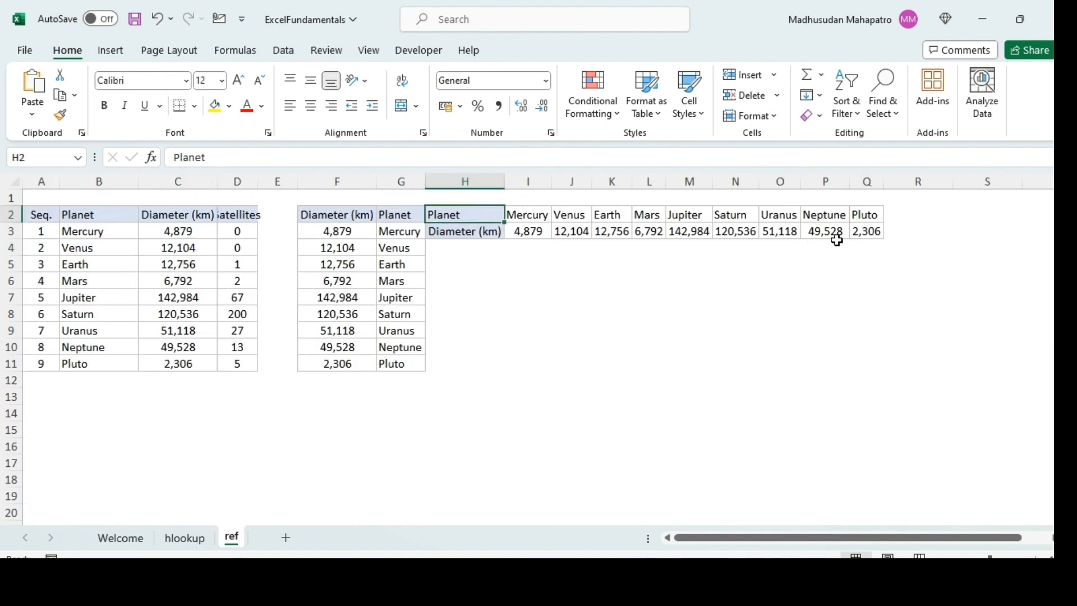
left_click(873, 235, "shift")
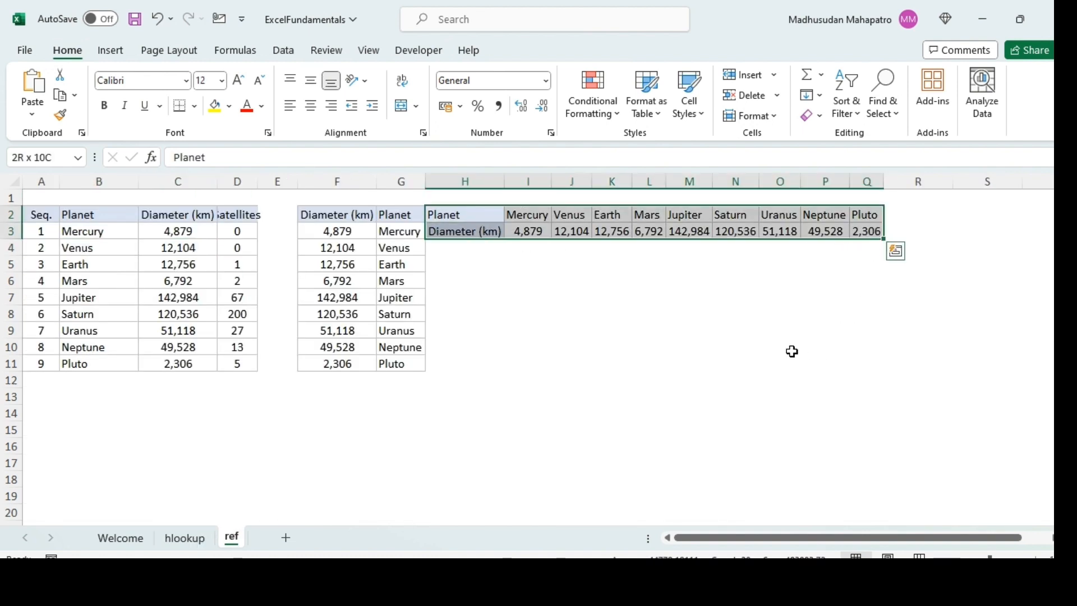
left_click(528, 219)
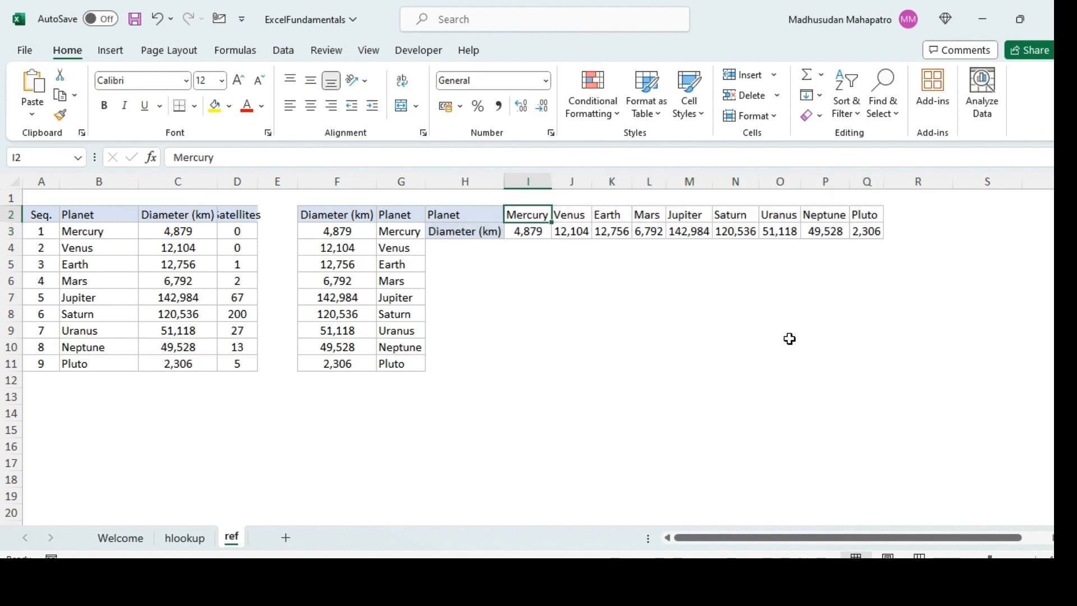
key("shift+Down")
key("shift+Right")
key("shift+Right")
key("shift+Right")
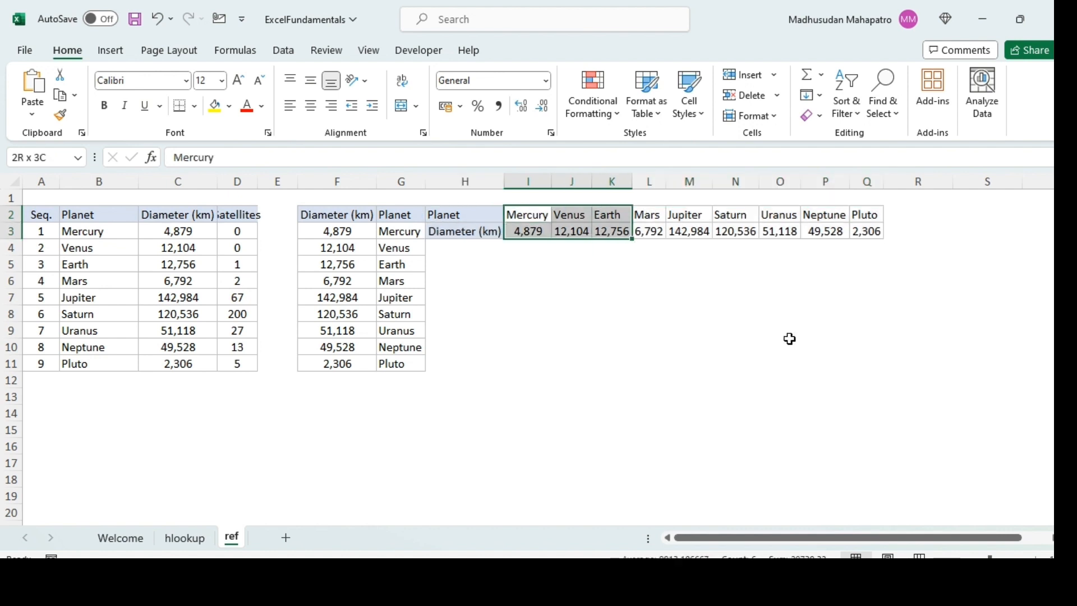
key("shift+Right")
key("shift+Right")
key("shift+Right")
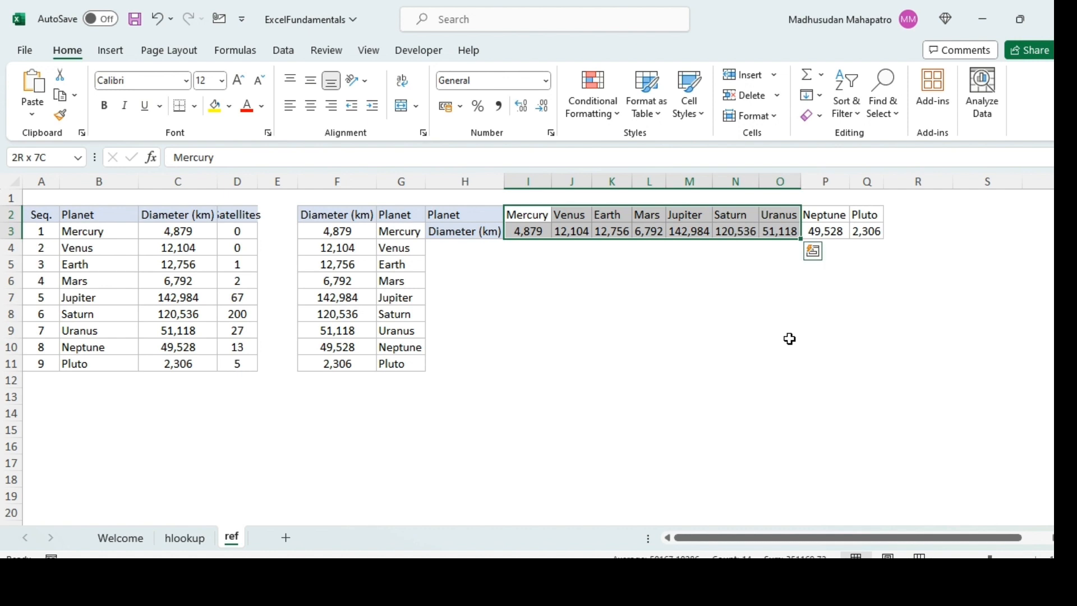
- Start an HLOOKUP formula in cell B2 of the hlookup sheet with A2 as the lookup value
left_click(185, 539)
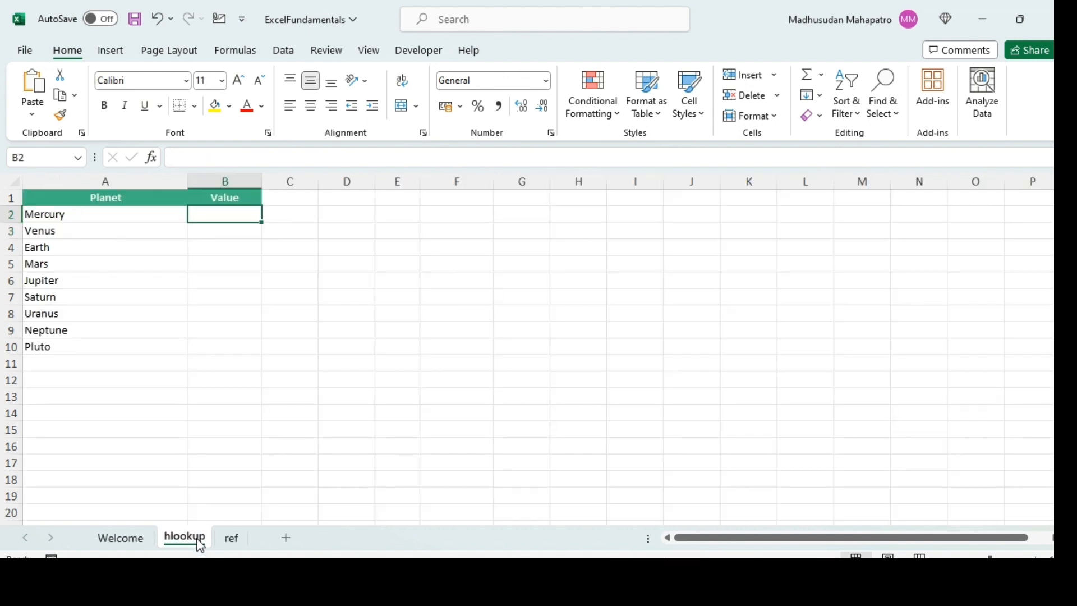
type("=h")
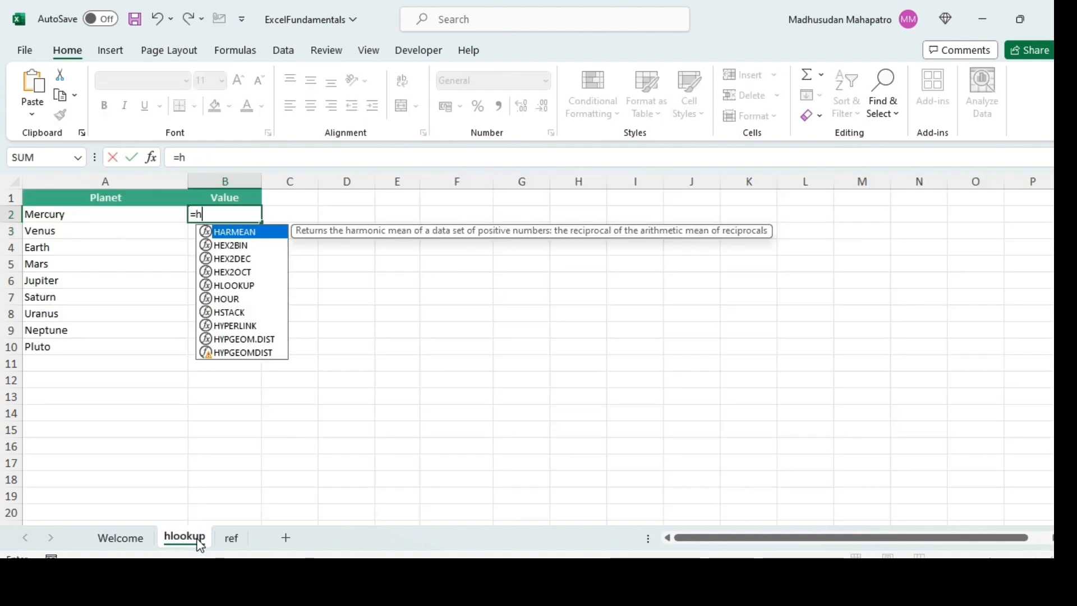
type("loo")
key("Tab")
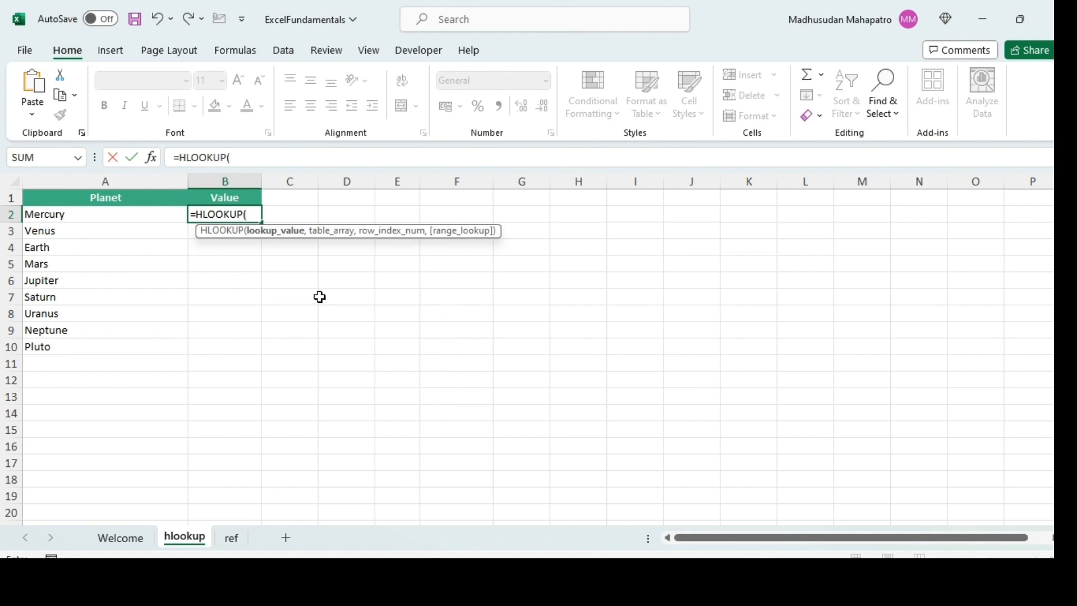
left_click(74, 215)
type(",")
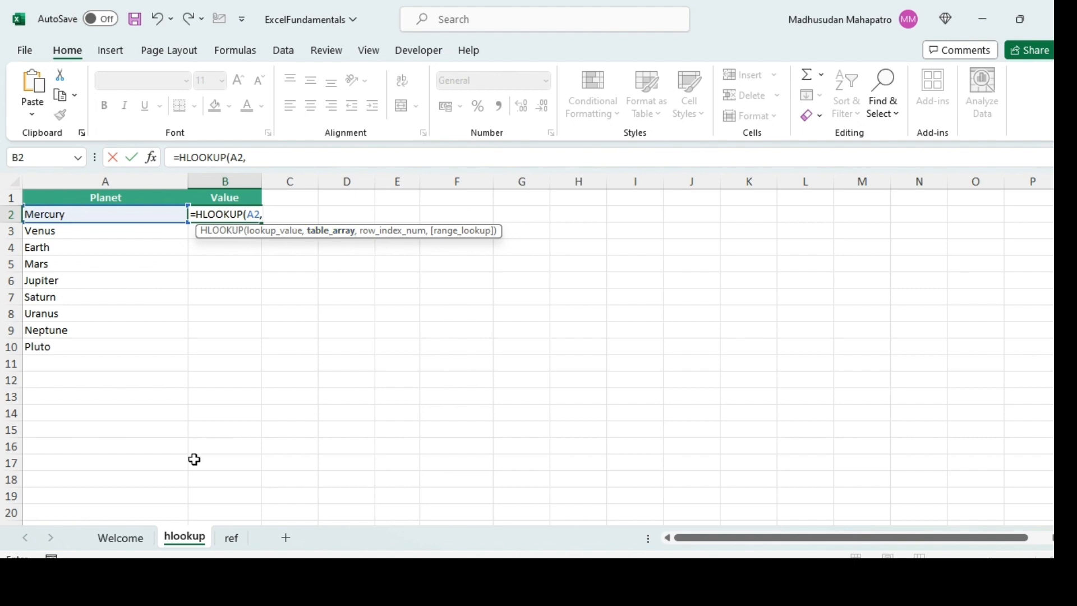
- Complete the HLOOKUP formula with the absolute table range ref!$H$2:$Q$3, row index 2 and exact match 0
left_click(238, 539)
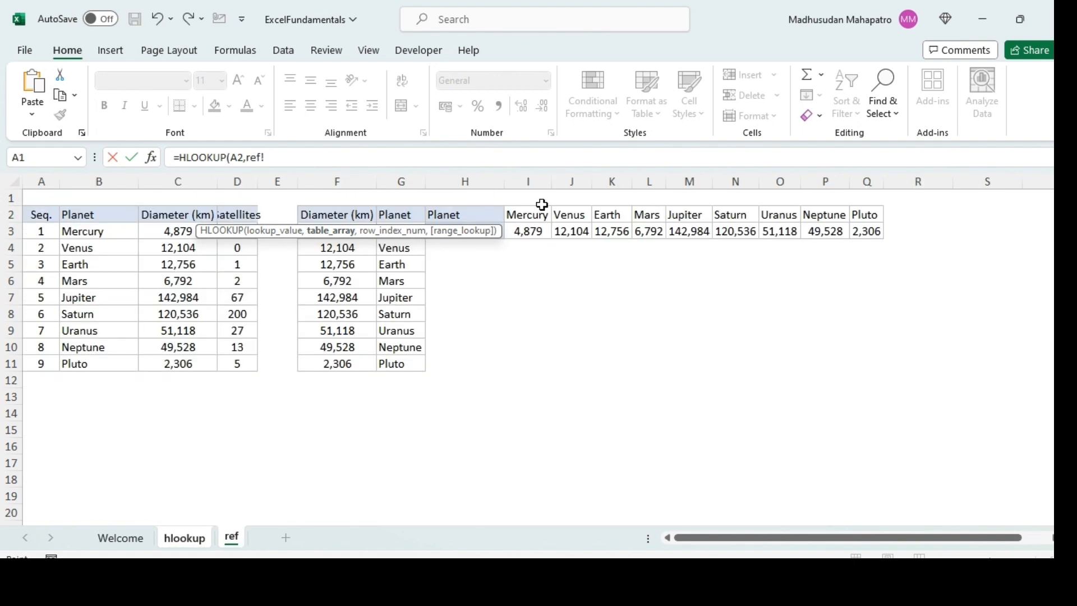
left_click_drag(475, 209, 866, 233)
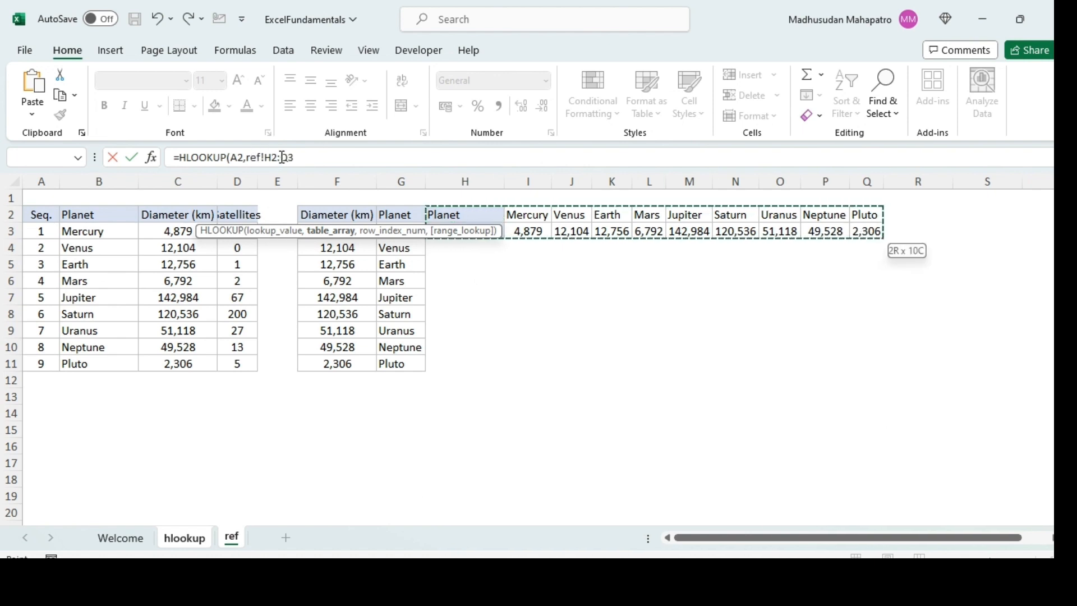
key("F4")
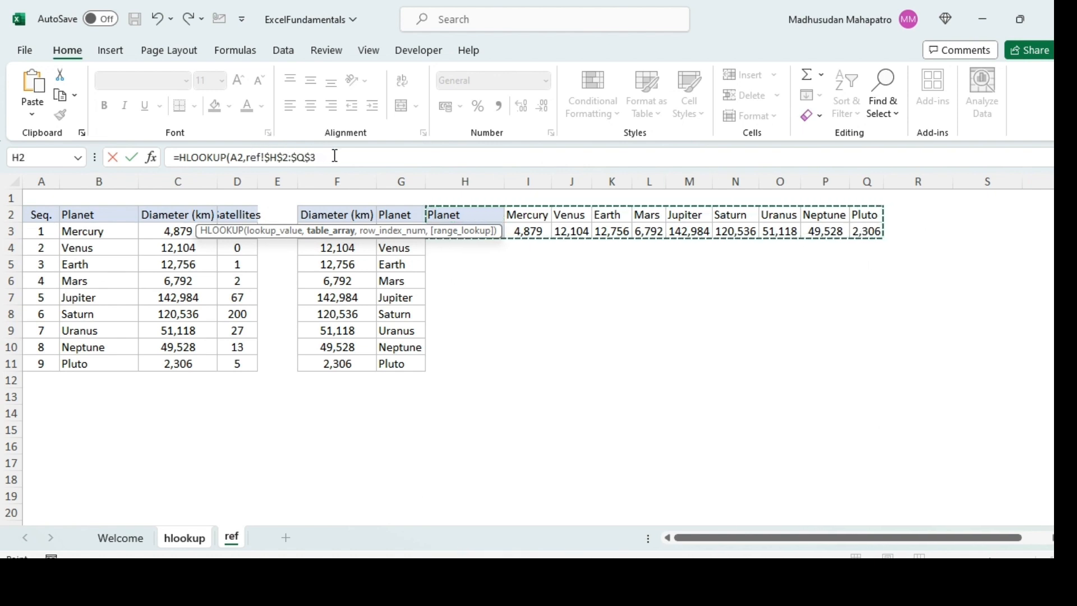
type(",")
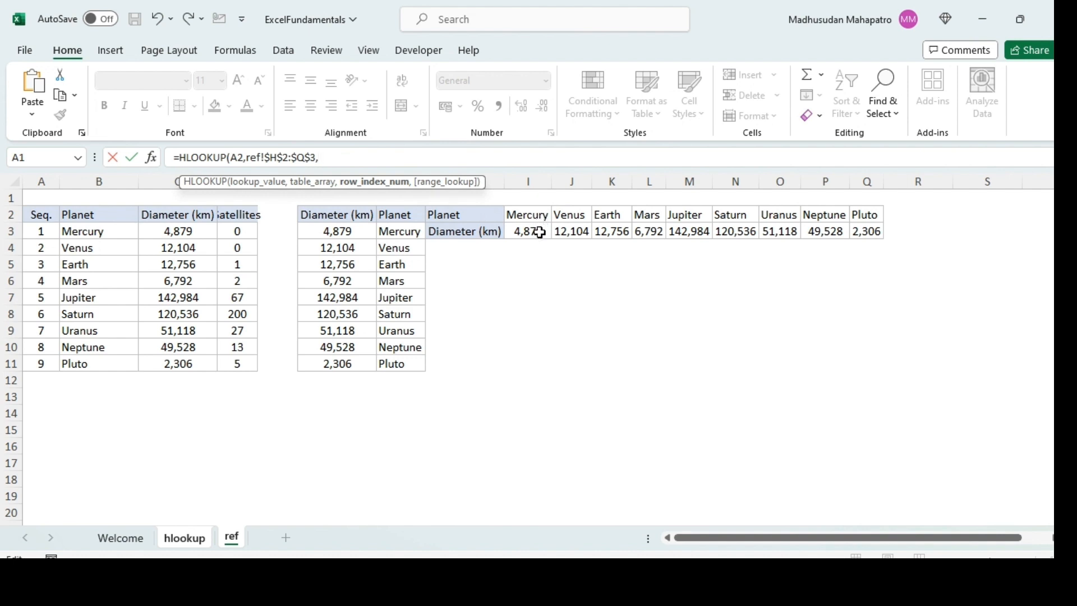
type("2,")
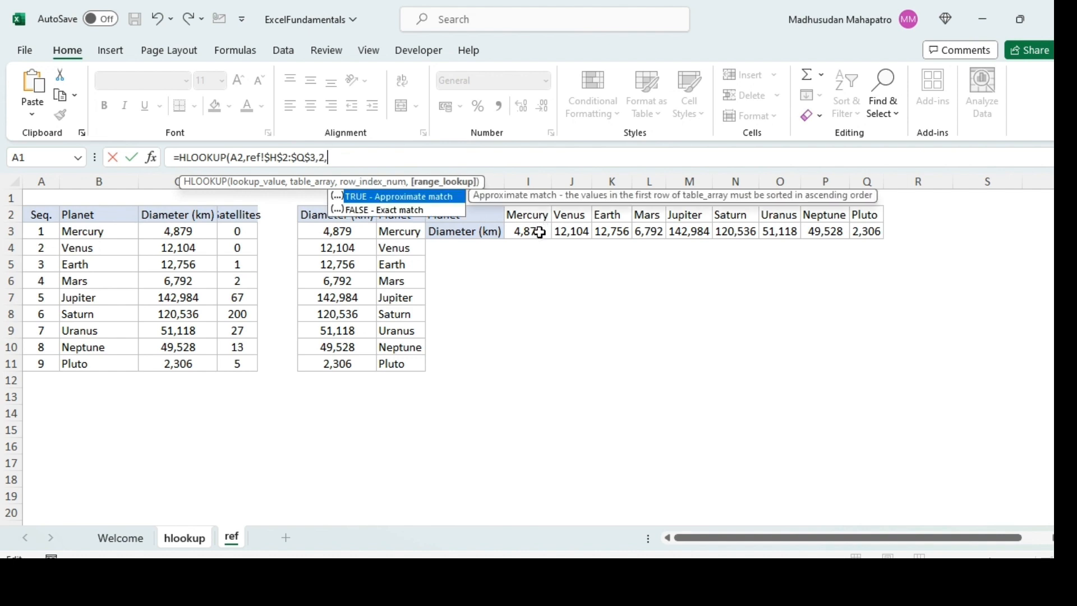
type("0)")
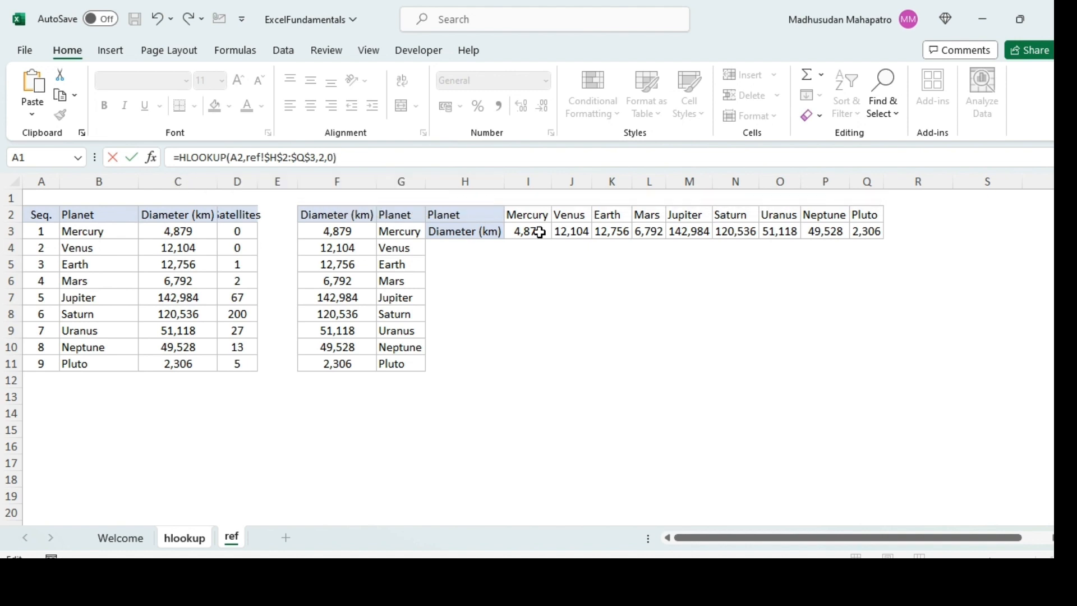
key("Return")
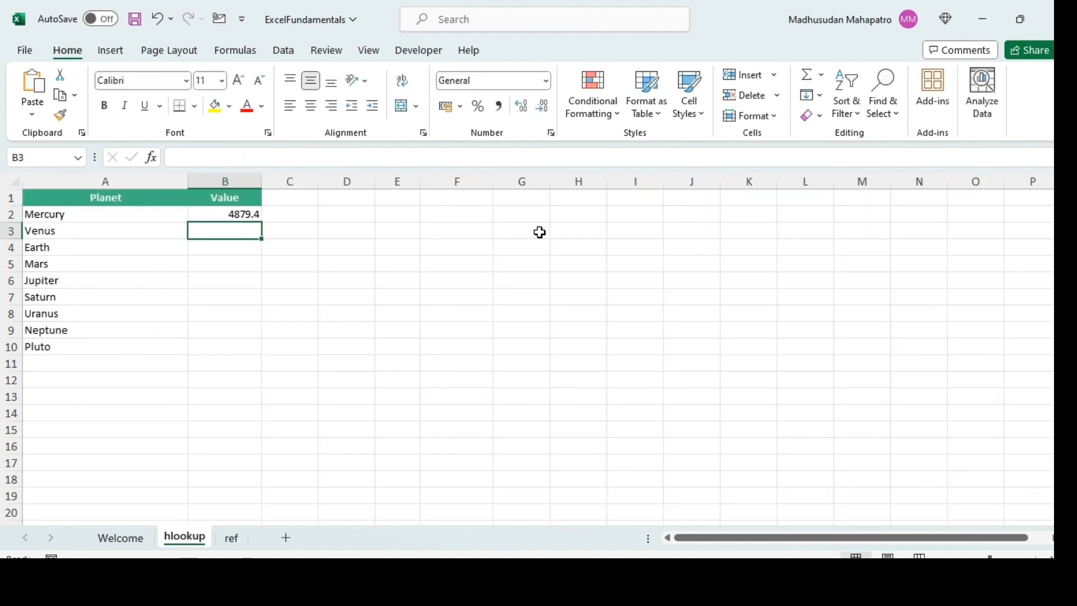
- Fill the HLOOKUP formula from B2 down to B10 for the remaining planets
key("Up")
key("Left")
key("ctrl+Down")
key("Right")
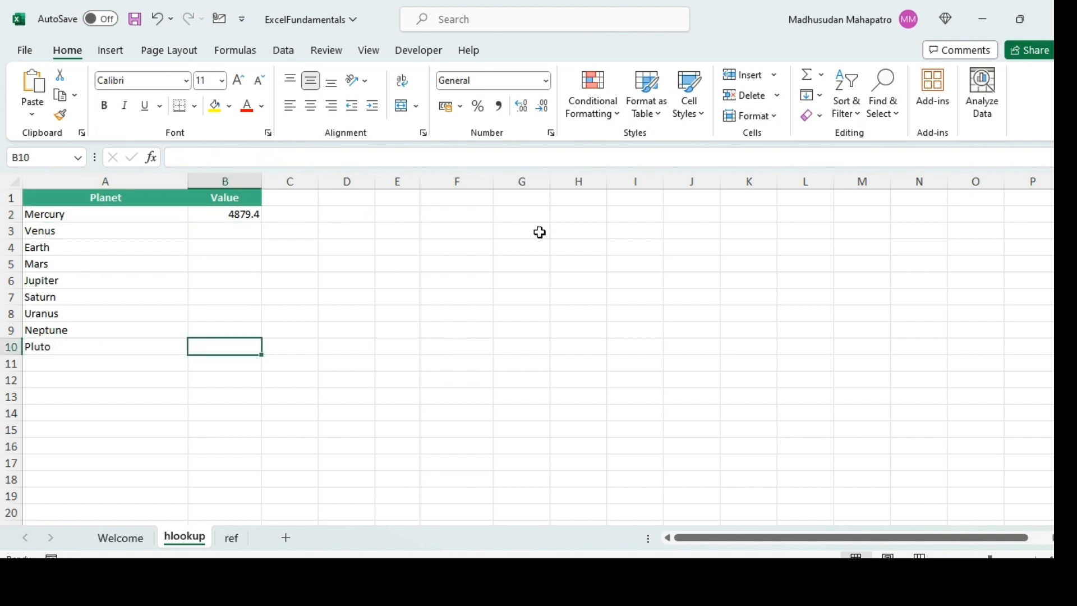
key("ctrl+shift+Up")
key("ctrl+d")
key("ctrl+Up")
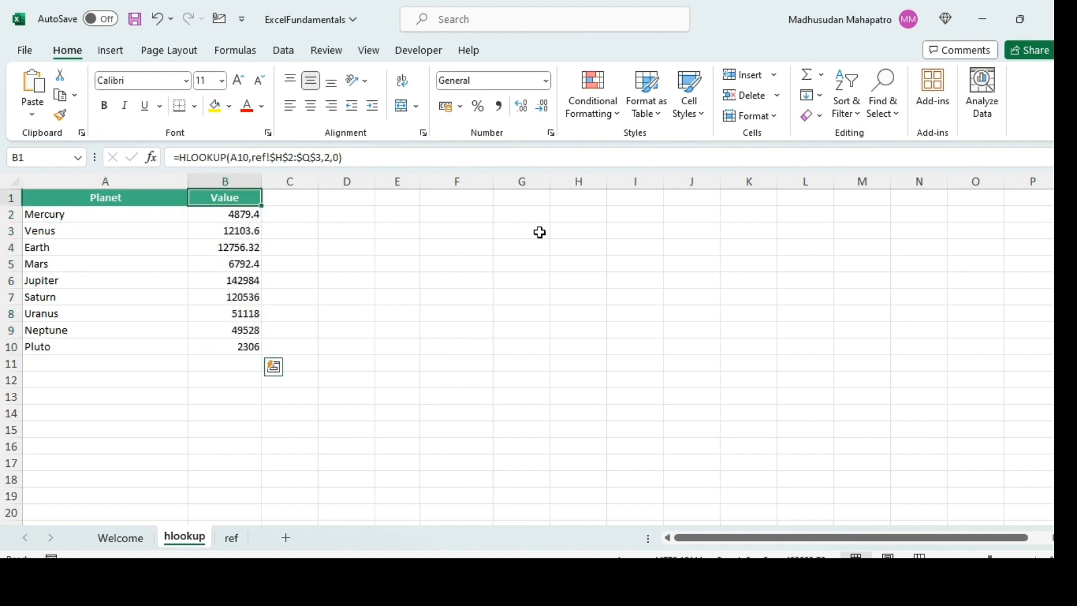
- Review the HLOOKUP results in the Value column from Mercury down to Pluto
key("Down")
key("Down")
key("Down")
key("Down")
key("Down")
key("Down")
key("Down")
key("Down")
key("Down")
key("ctrl+shift+Up")
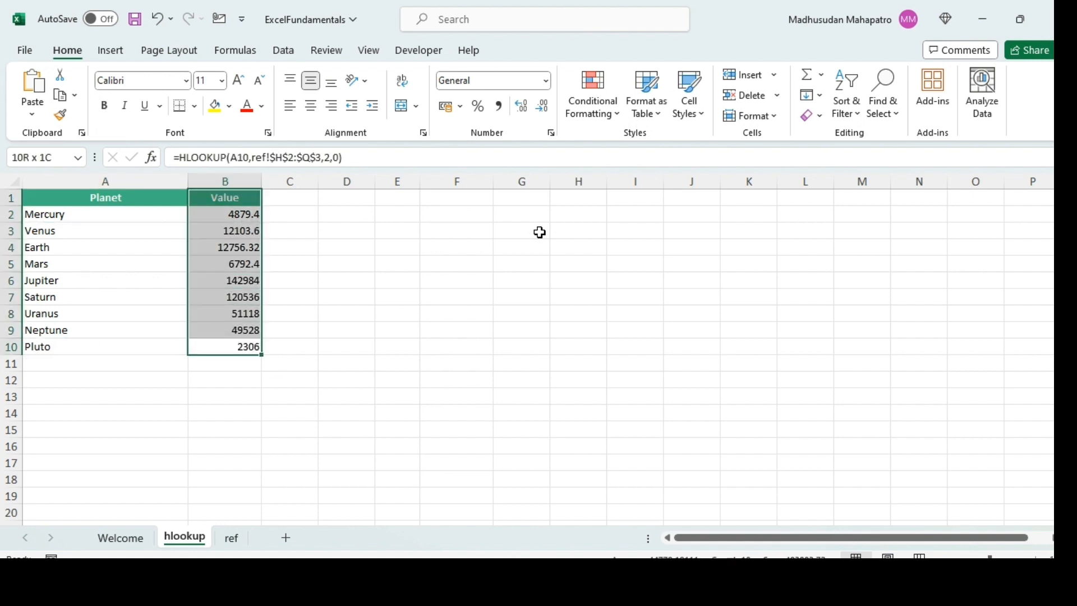
- Compare the Pluto value on the hlookup sheet with the Pluto diameter in the ref sheet's horizontal table
key("shift+Down")
key("shift+Left")
key("Left")
key("shift+Right")
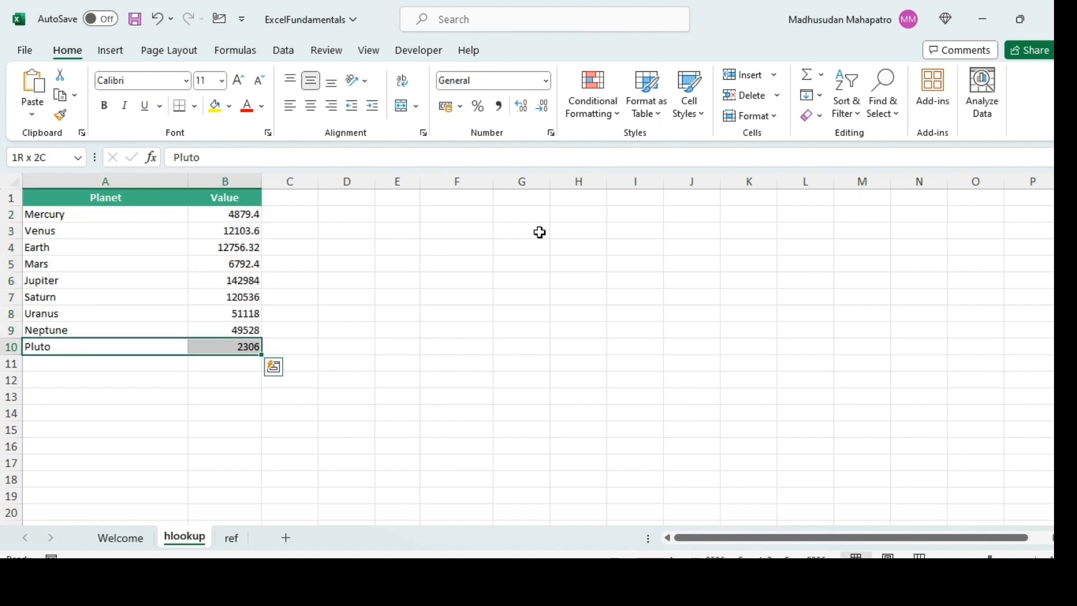
left_click(239, 538)
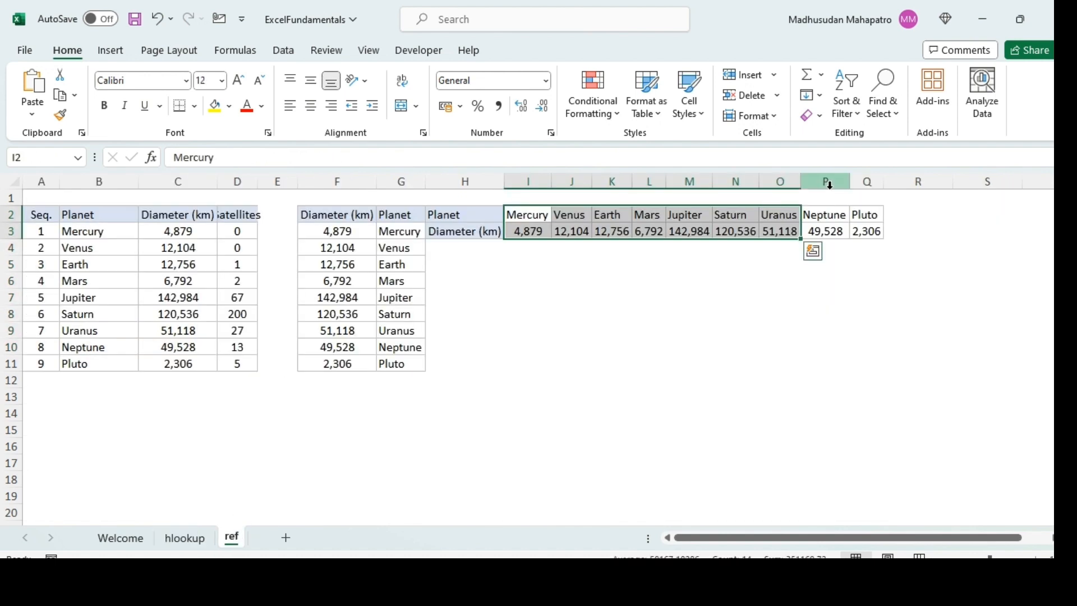
left_click(863, 214)
key("shift+Down")
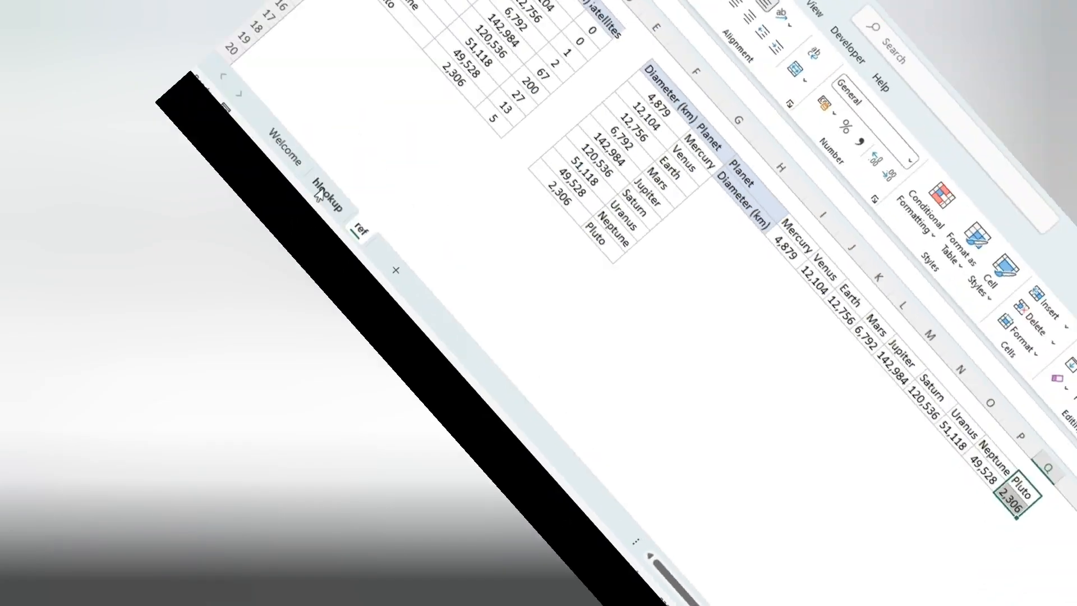
- Clear the HLOOKUP formulas from B2:B10 on the hlookup sheet
left_click(184, 538)
left_click(330, 140)
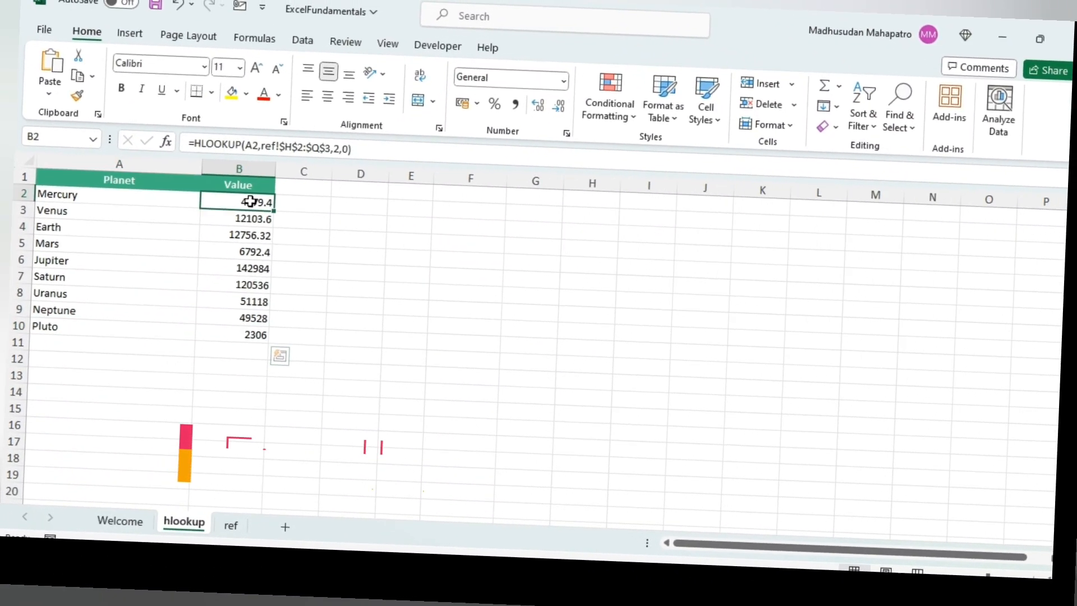
key("ctrl+shift+Down")
key("Delete")
key("Up")
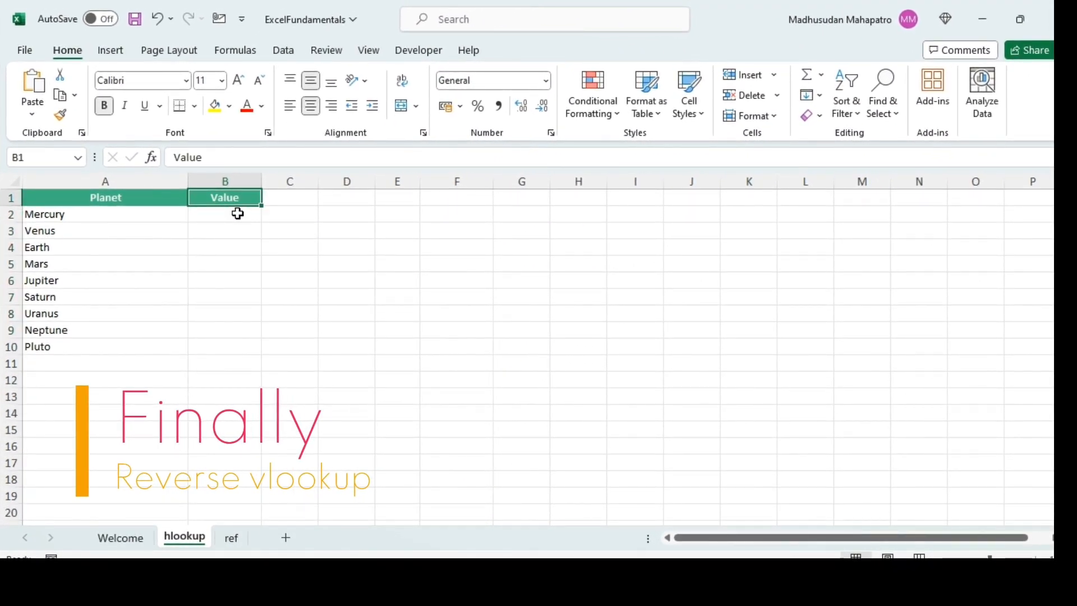
- Rename the hlookup sheet as vlookup
key("alt+o")
key("h")
key("r")
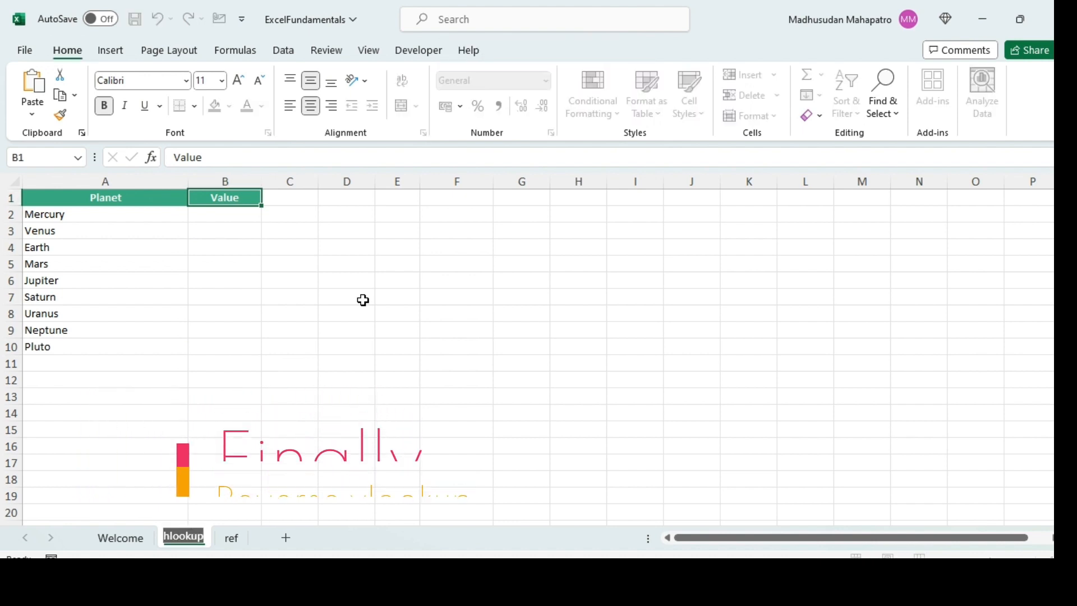
type("v")
key("Return")
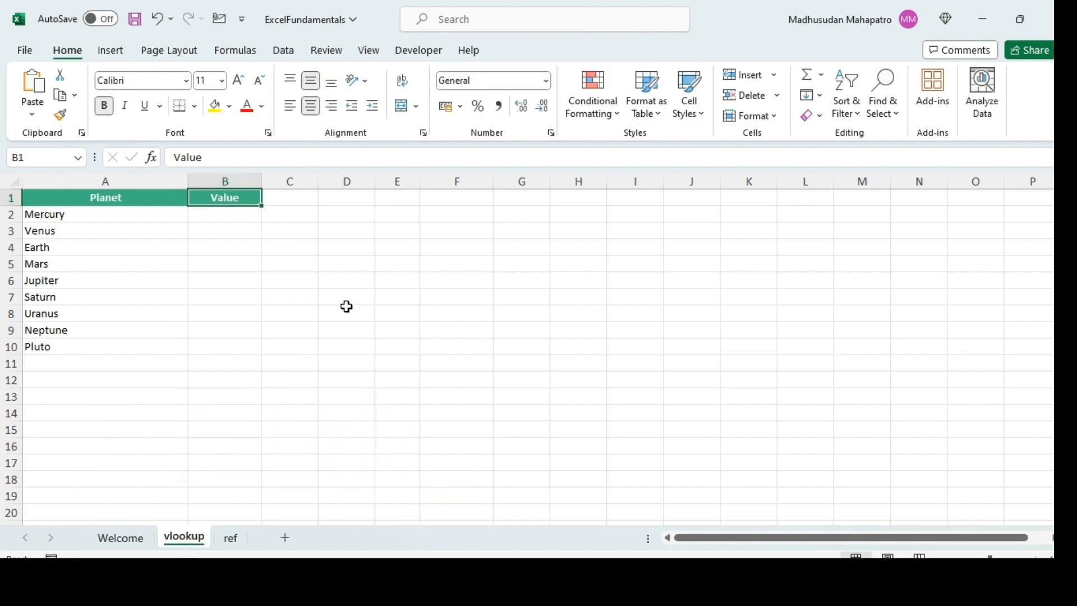
- Examine the column order of Diameter (km) and Planet in columns F and G on the ref sheet
left_click(231, 540)
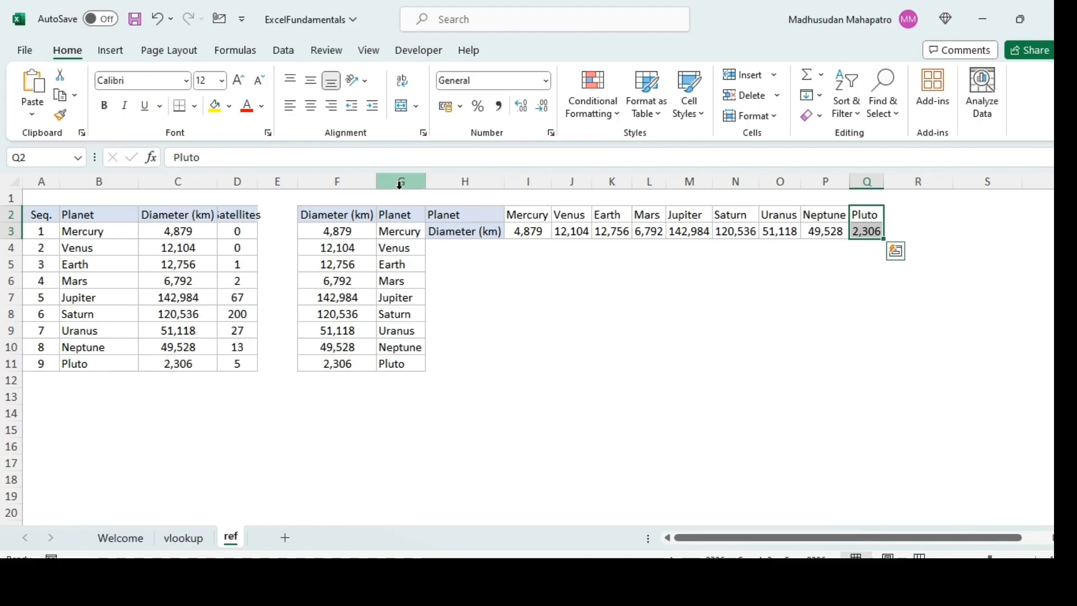
left_click(405, 184)
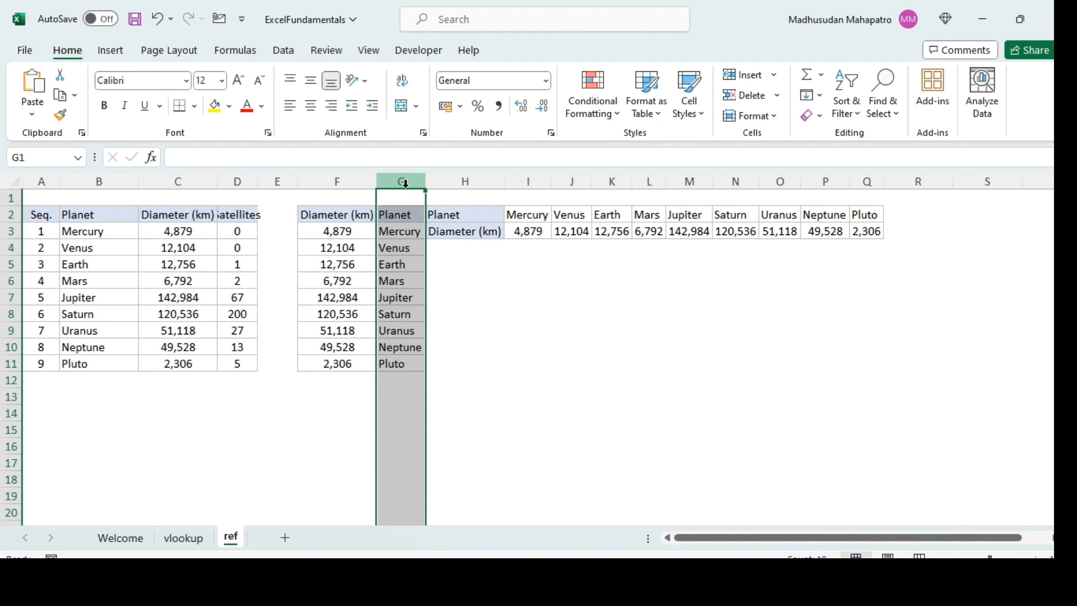
left_click_drag(404, 183, 314, 181)
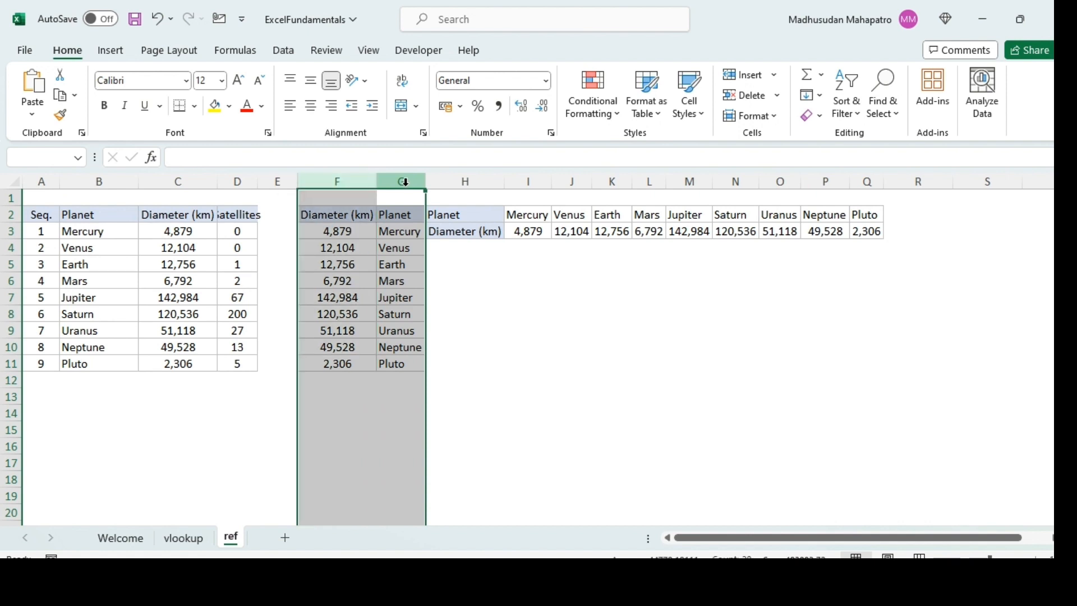
left_click(405, 182)
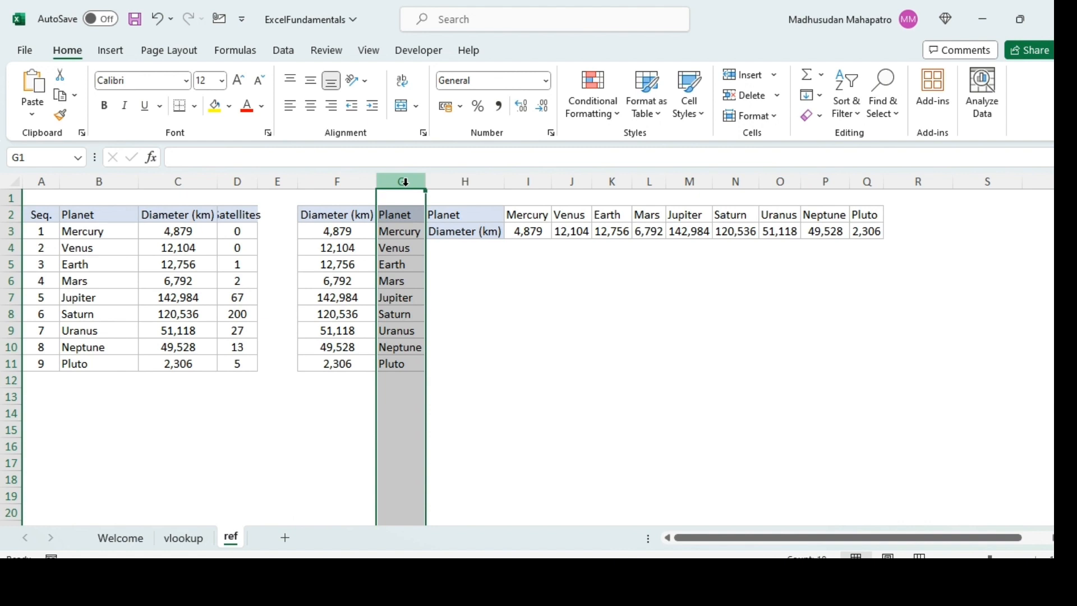
key("shift+Left")
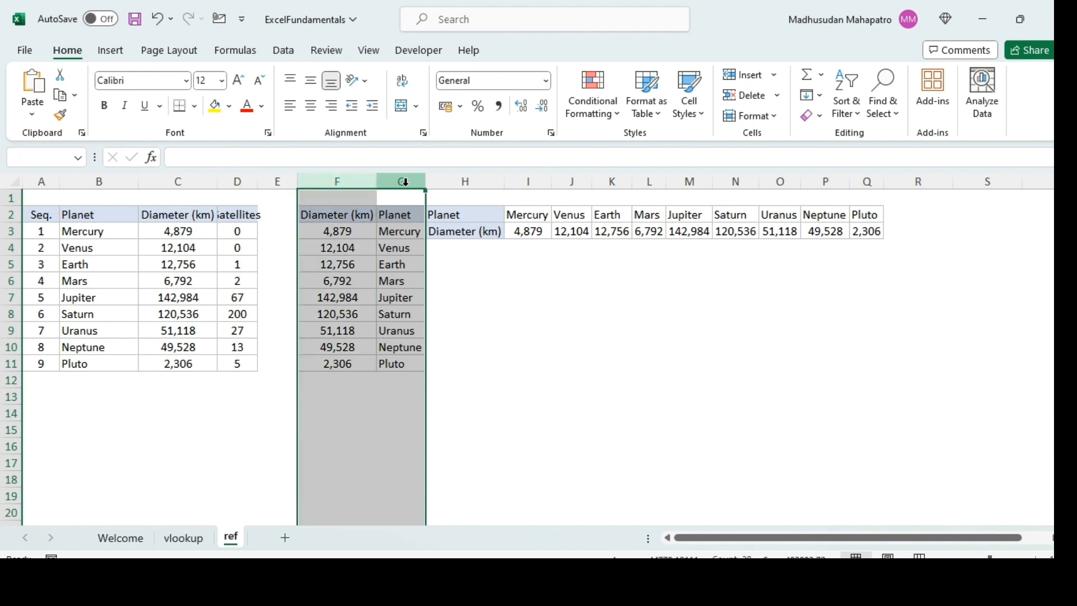
left_click(412, 352)
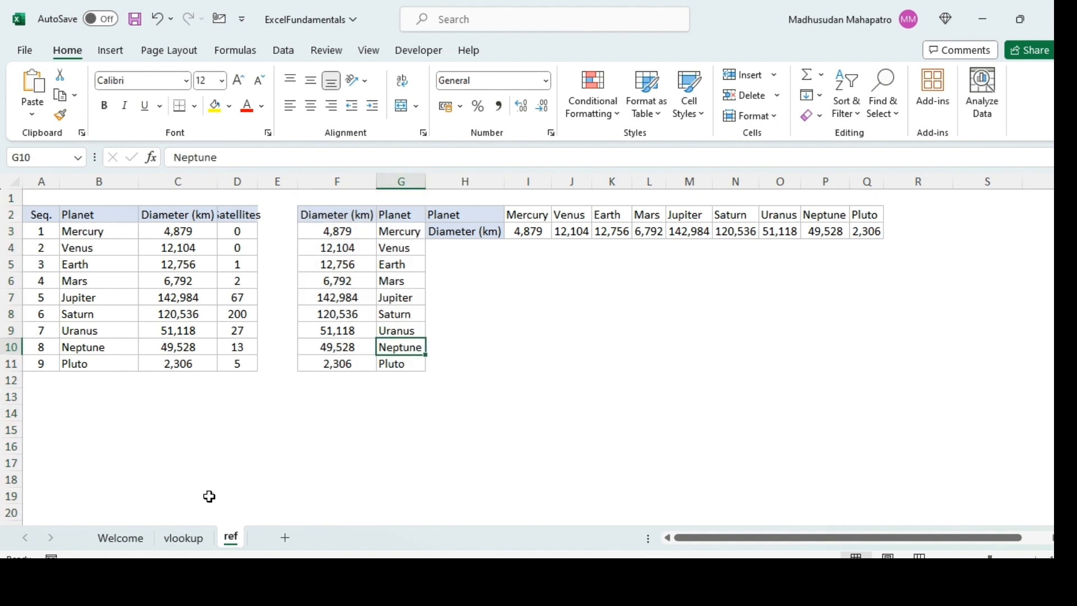
- Start a VLOOKUP formula in cell B2 of the vlookup sheet with A2 as the lookup value
left_click(186, 538)
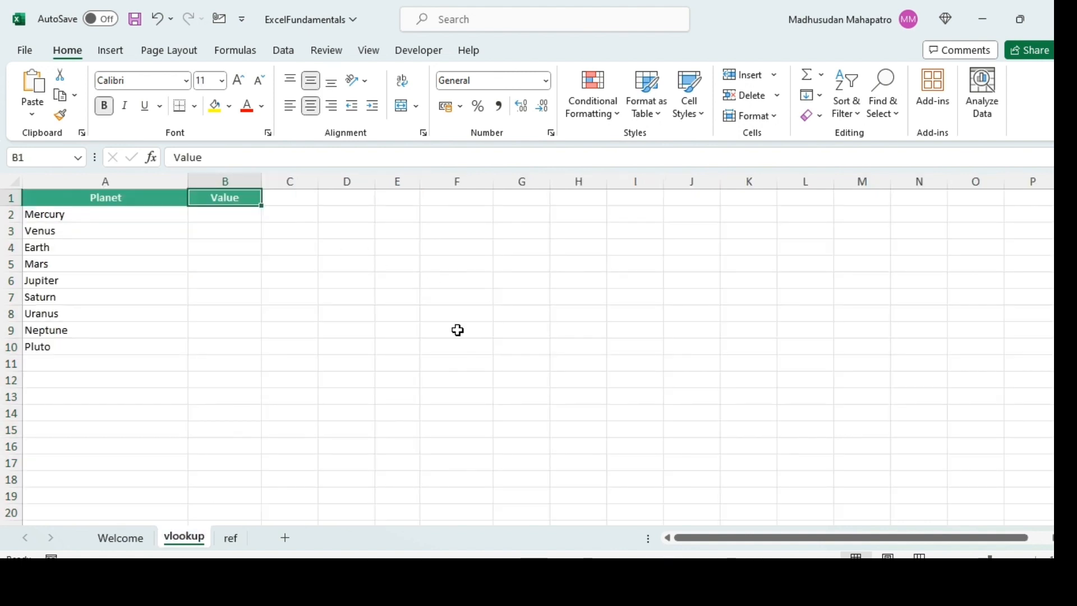
key("Down")
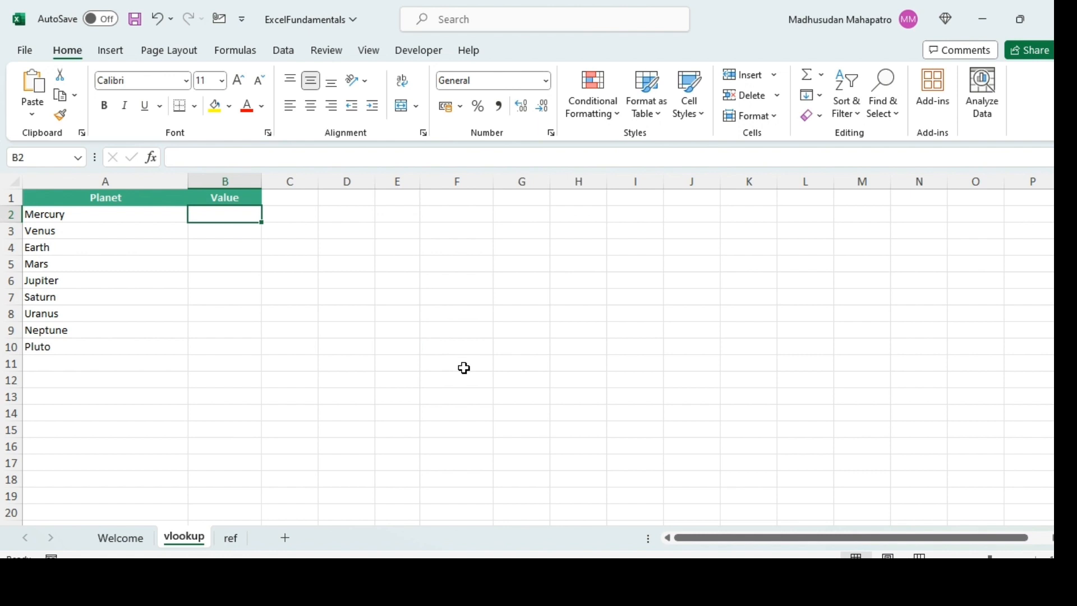
type("=vl")
key("Tab")
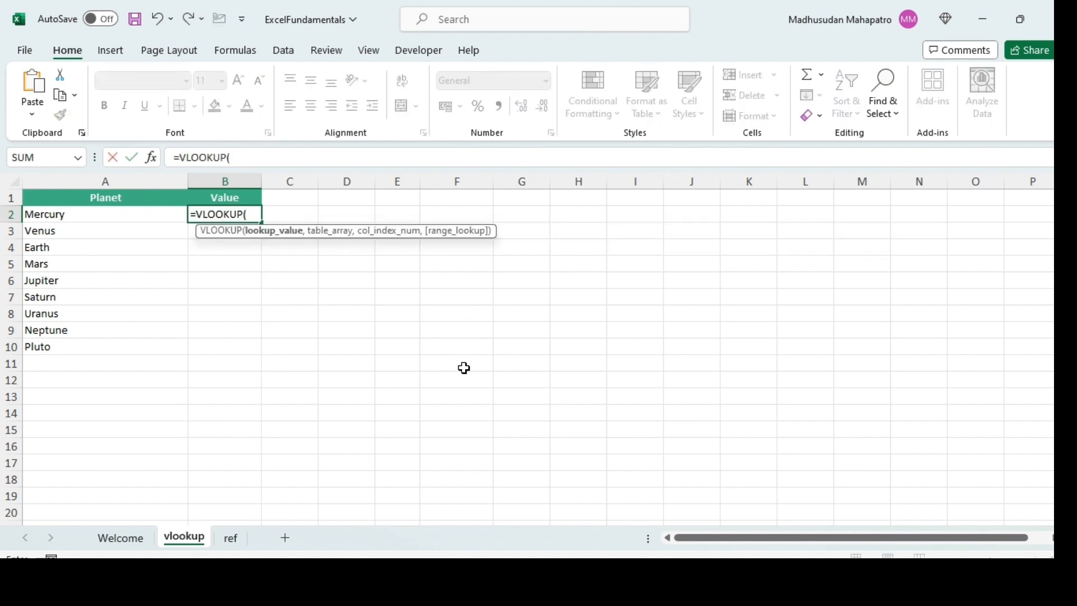
left_click(79, 217)
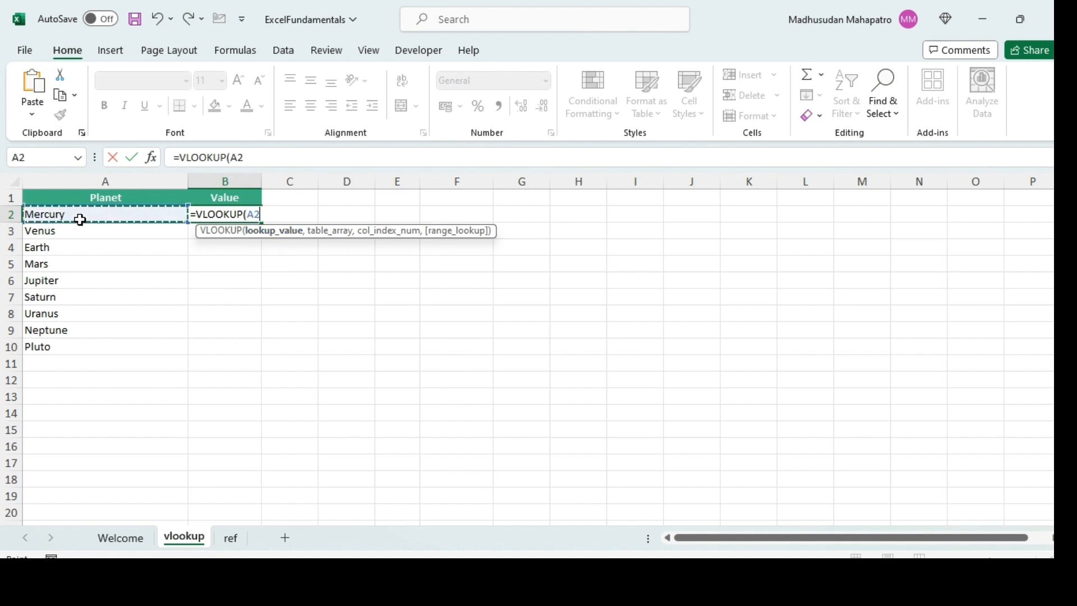
type(",")
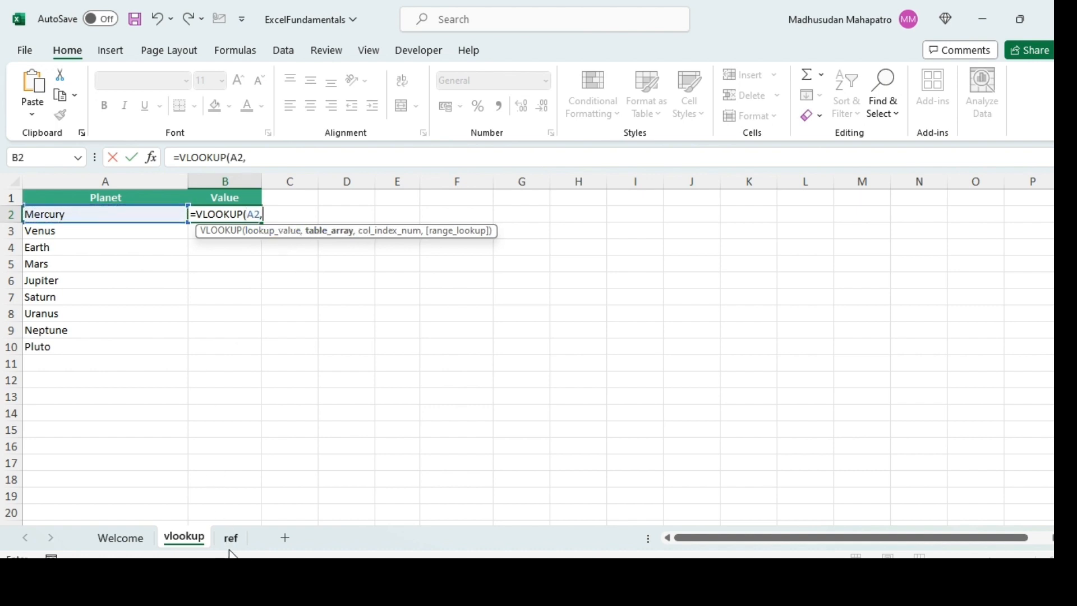
type("if")
- Nest an IF function as the VLOOKUP's table array, with the array constant {1,0} as its logical test
key("Tab")
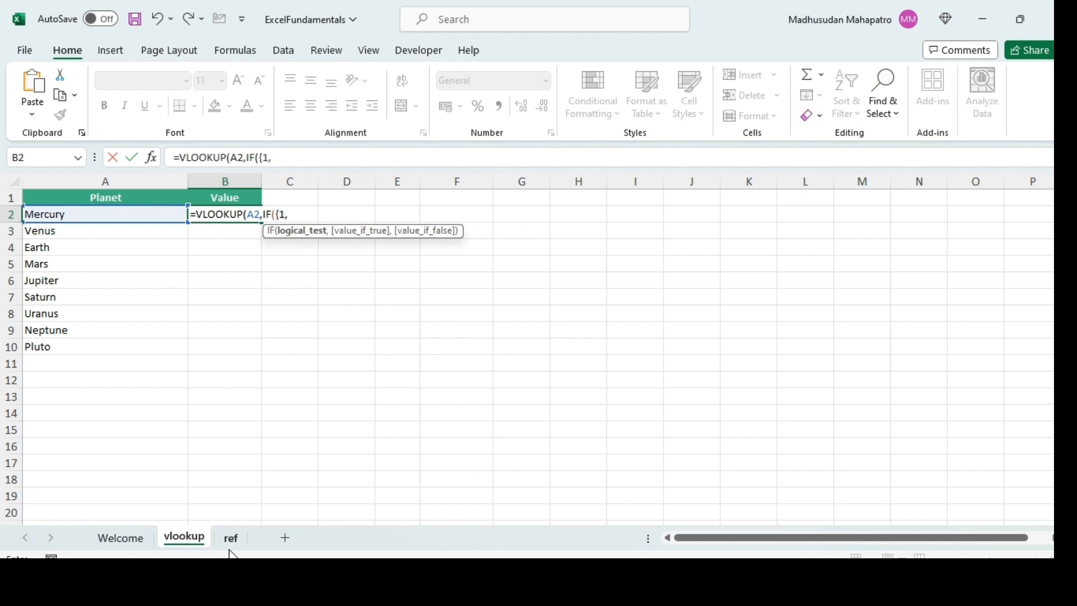
type("{1,0},")
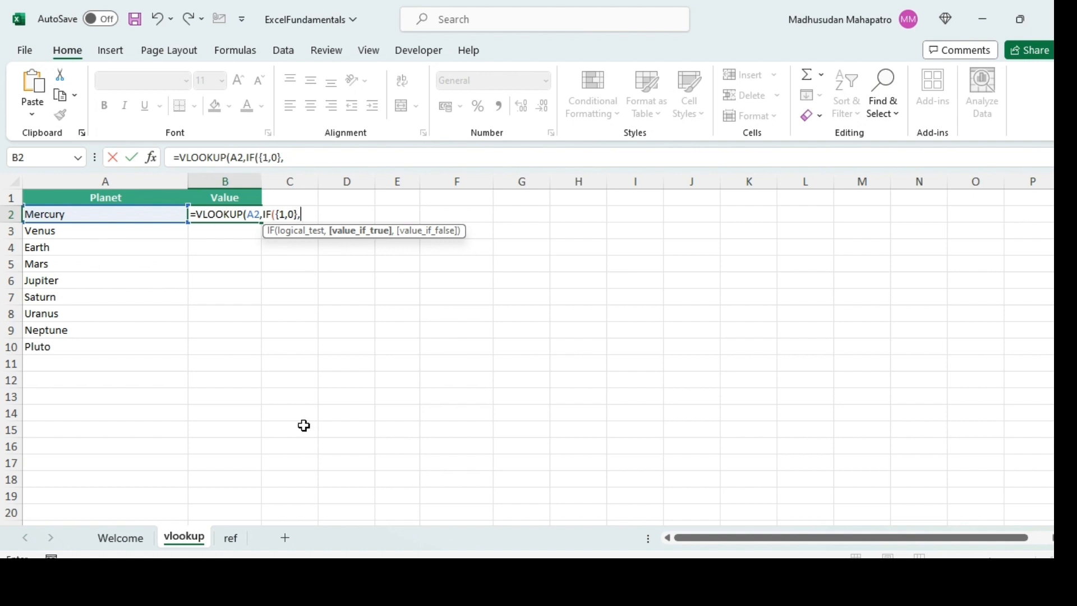
- Set the IF's value_if_true to the planet names on the ref sheet as the absolute range $G$3:$G$11
left_click(230, 538)
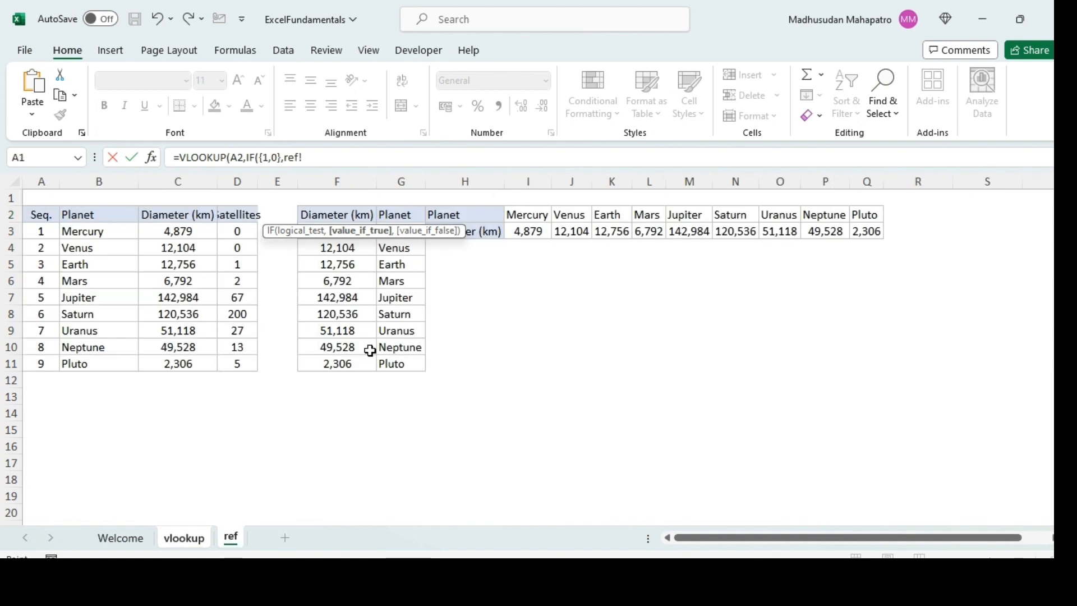
left_click(346, 214)
key("Right")
key("Down")
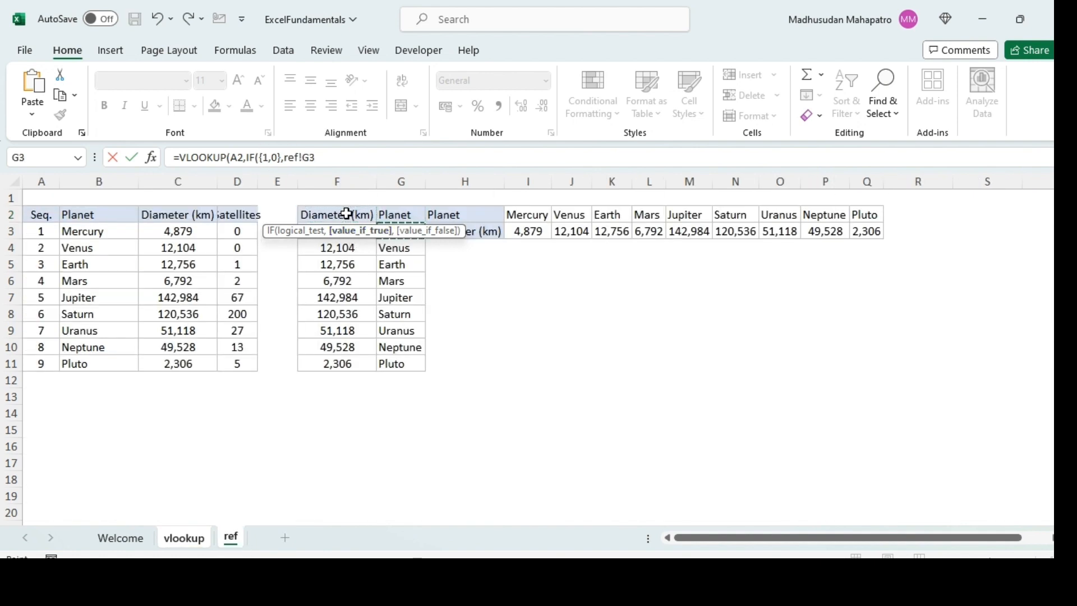
key("ctrl+shift+Down")
key("F4")
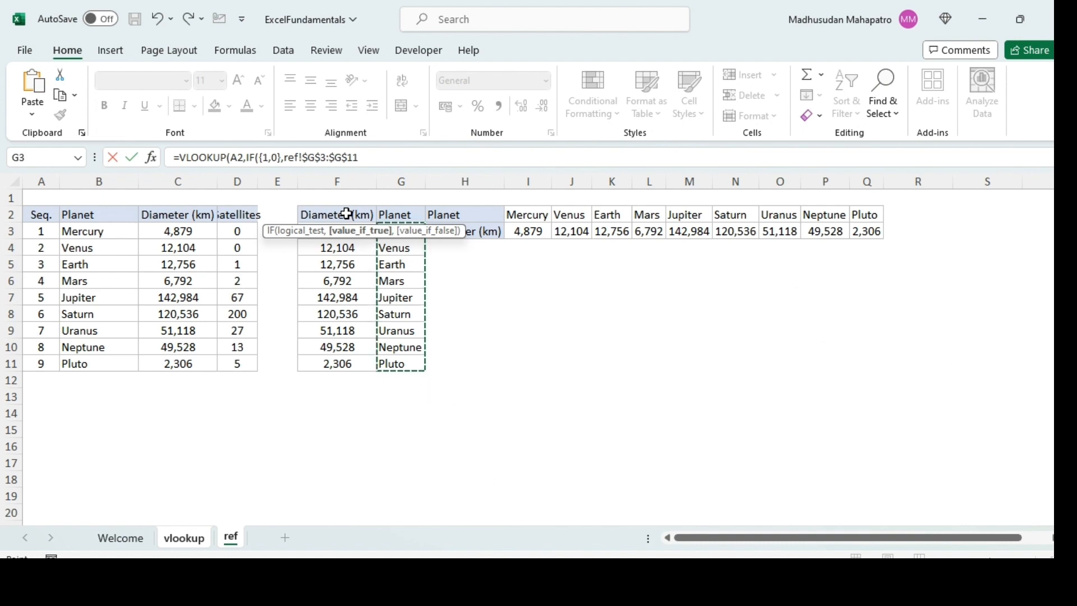
- Set the IF's value_if_false to the absolute diameter range $F$3:$F$11 on the ref sheet and close the IF
type(",")
key("Up")
key("Up")
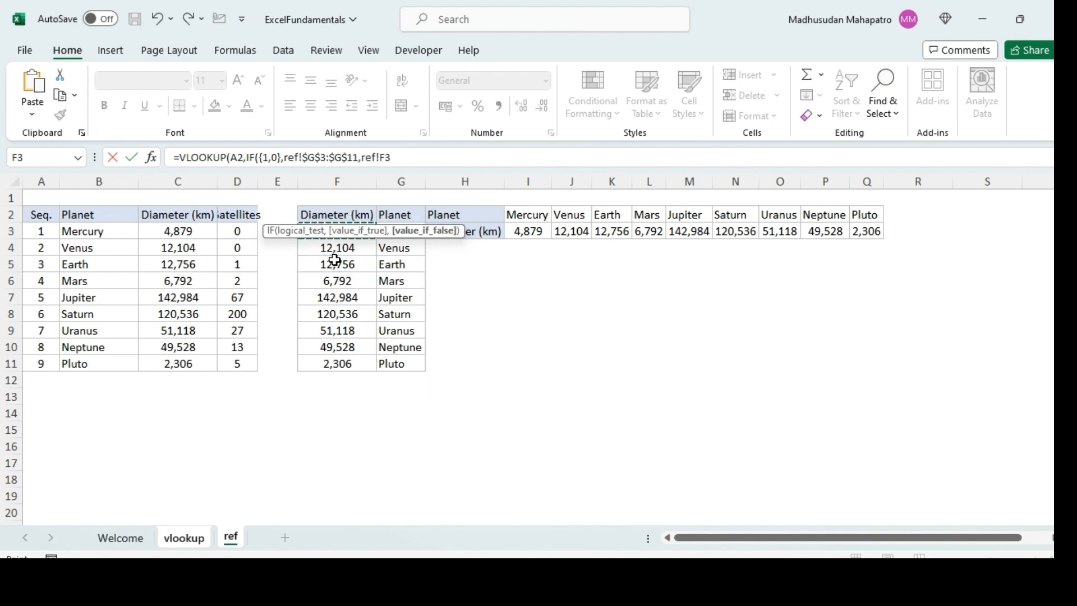
key("ctrl+shift+Down")
key("F4")
type(",")
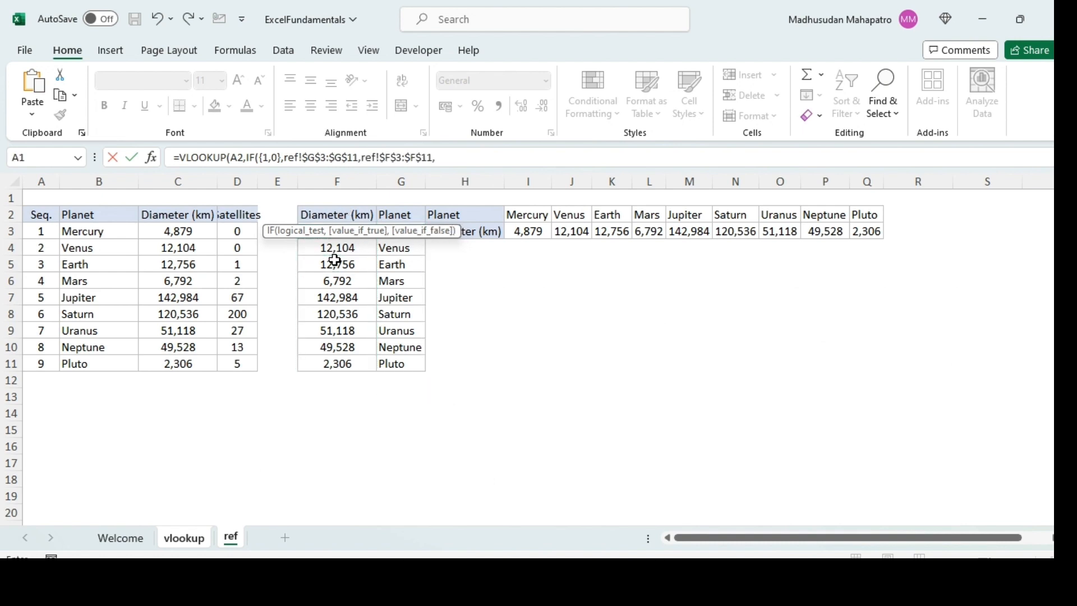
key("BackSpace")
type(")")
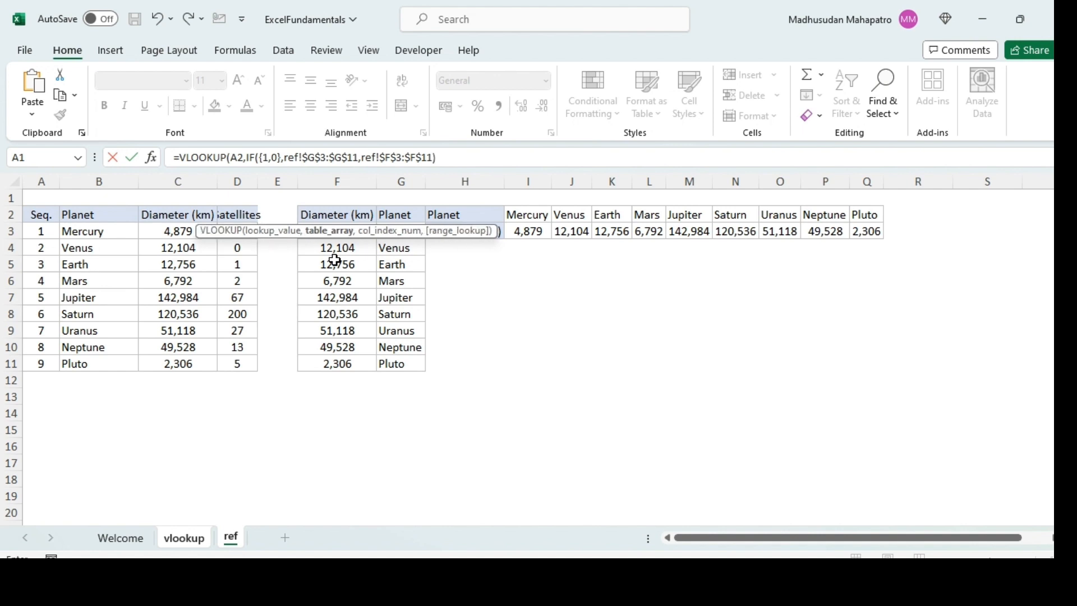
type(",")
type("2")
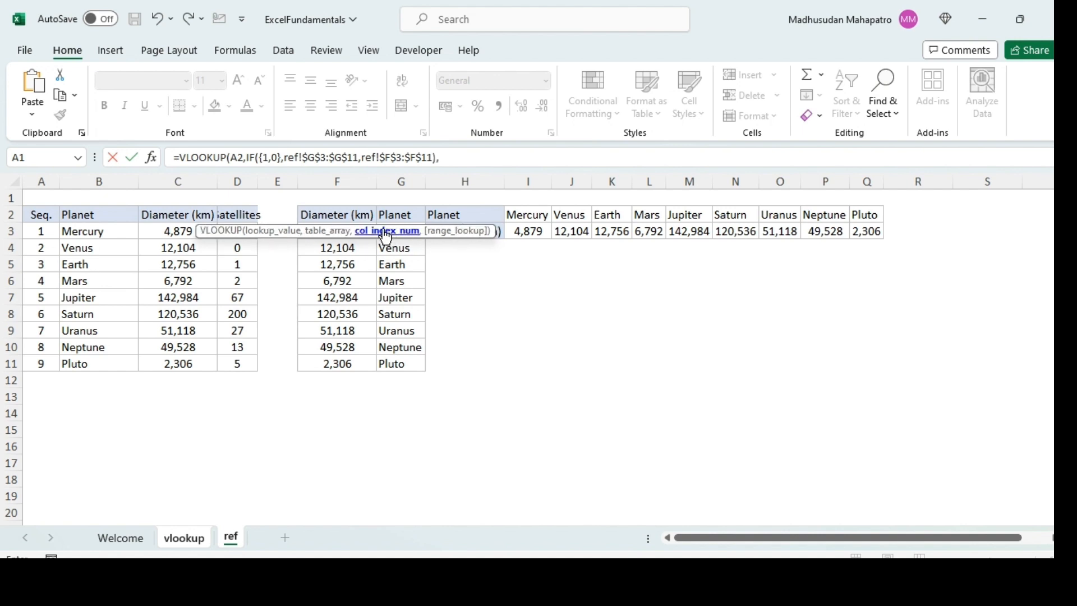
type(",")
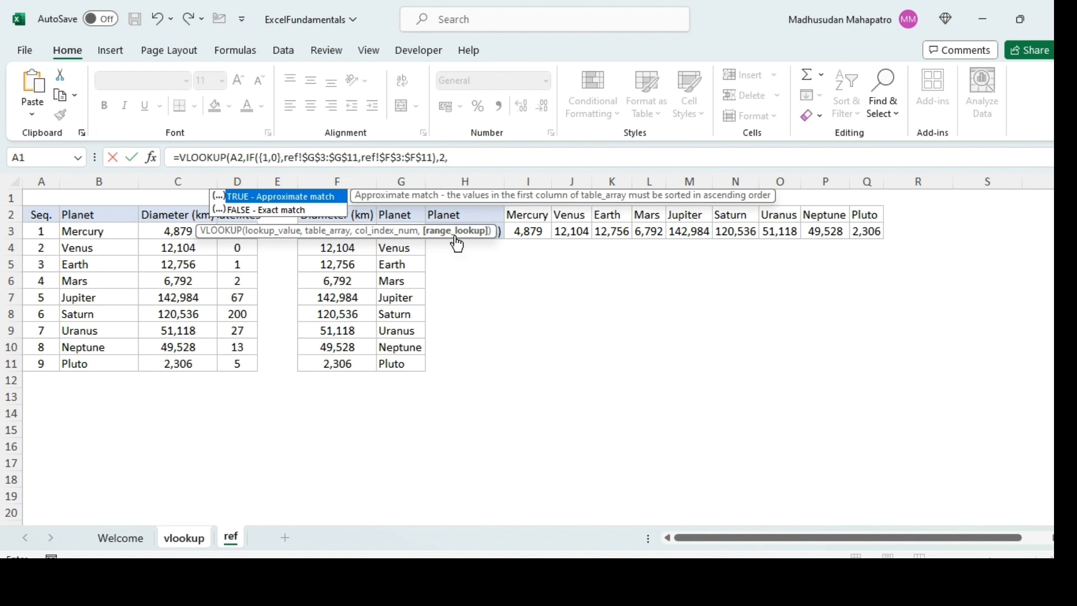
type("0)")
- Complete the VLOOKUP formula with column index 2 and range lookup 0 for an exact match
key("Return")
- Fill the reverse VLOOKUP formula from B2 down to B10 and return to cell B2
key("Up")
key("Left")
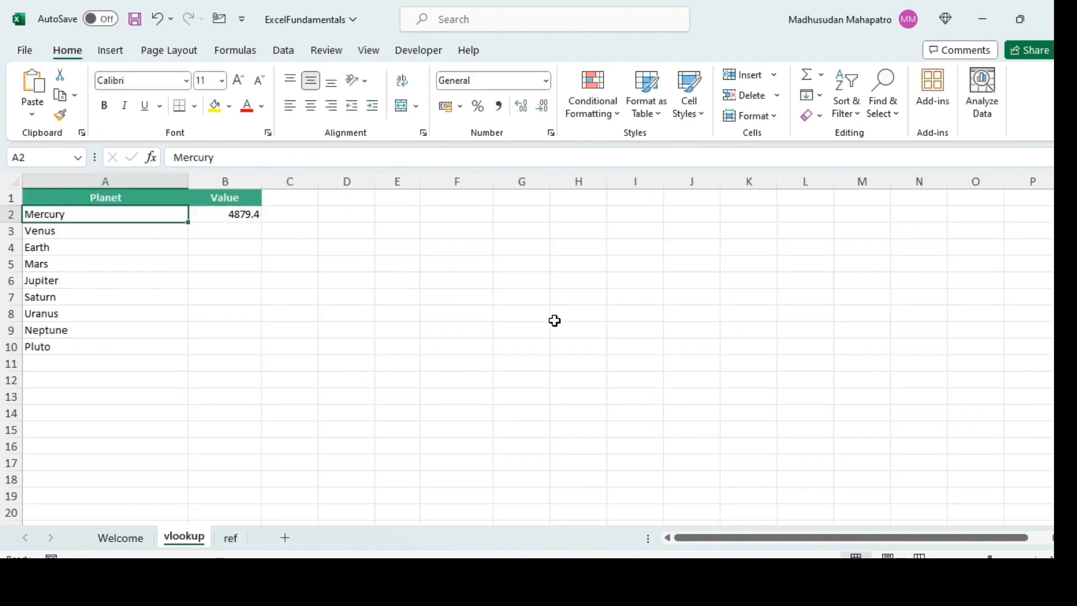
key("ctrl+Down")
key("Right")
key("ctrl+shift+Up")
key("ctrl+d")
key("ctrl+Up")
key("Down")
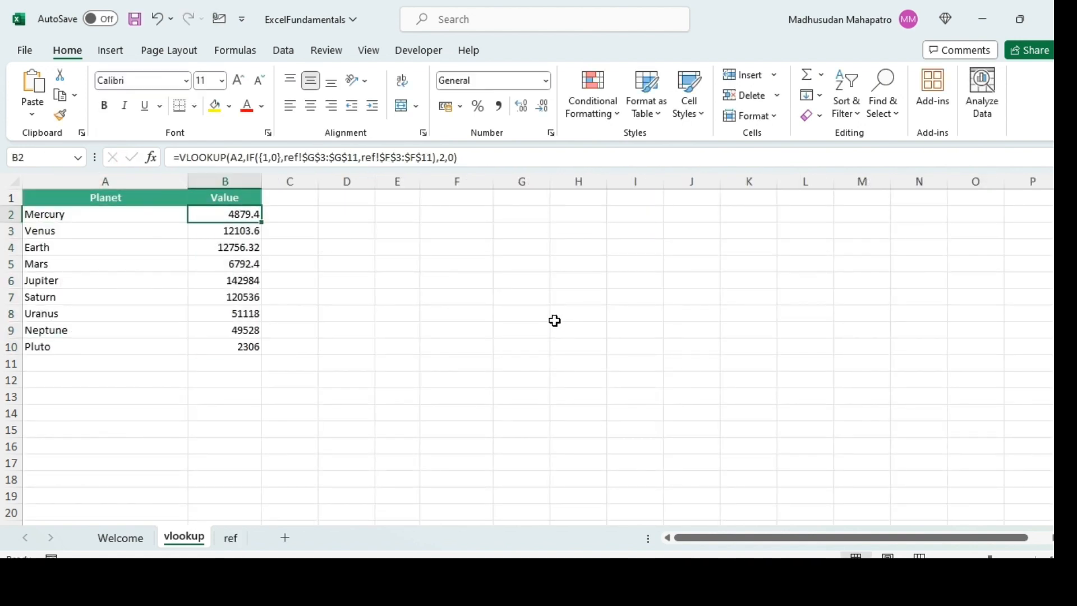